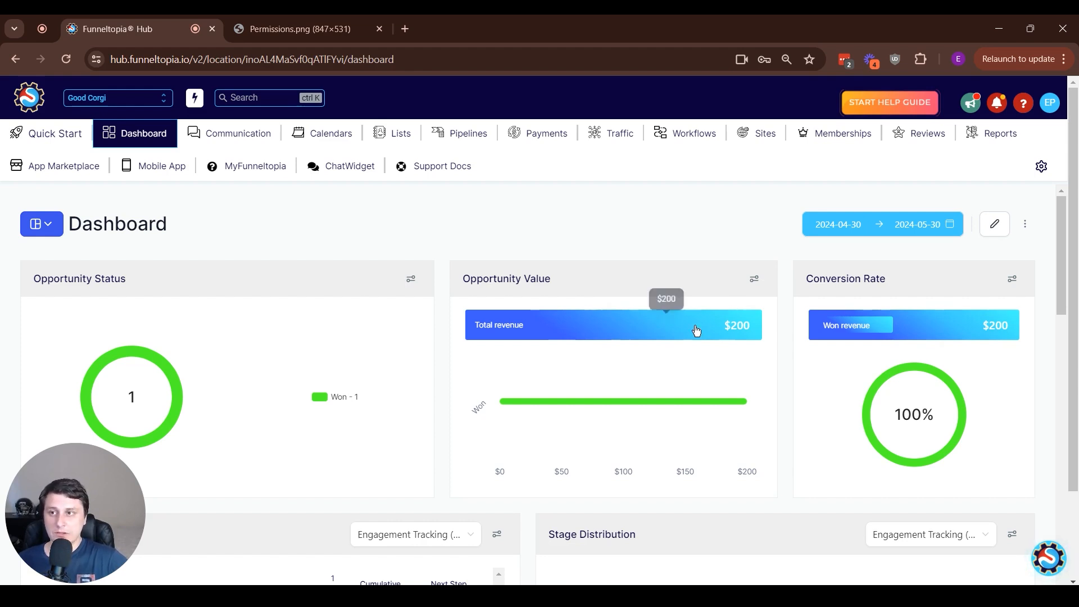
# - Examine the widgets on the default dashboard from Opportunity Status down to the Google Analytics reports
pyautogui.scroll(-20, 490, 354)
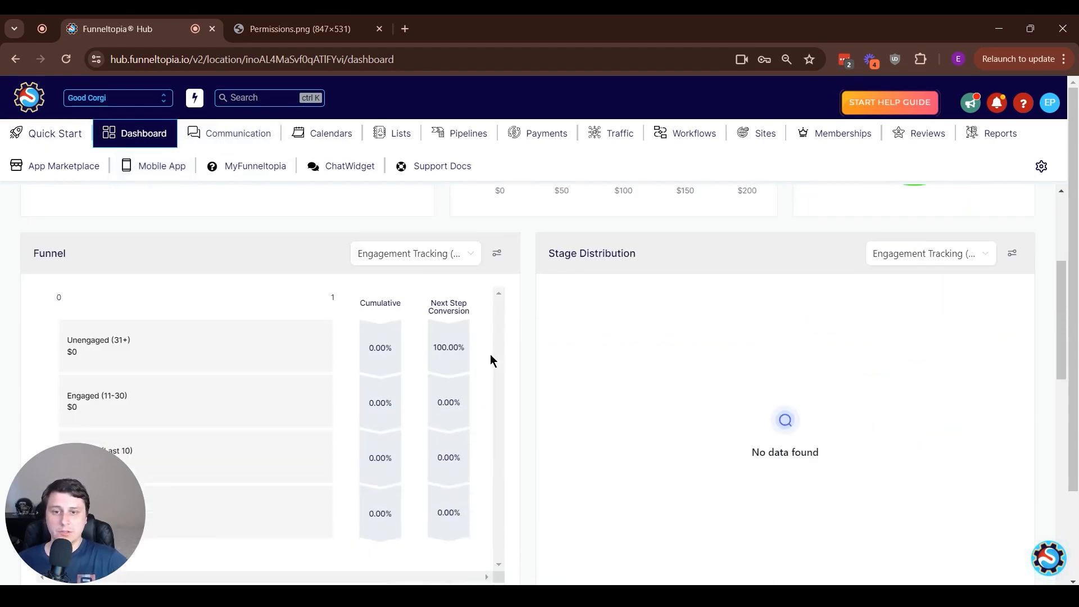
pyautogui.scroll(20, 519, 353)
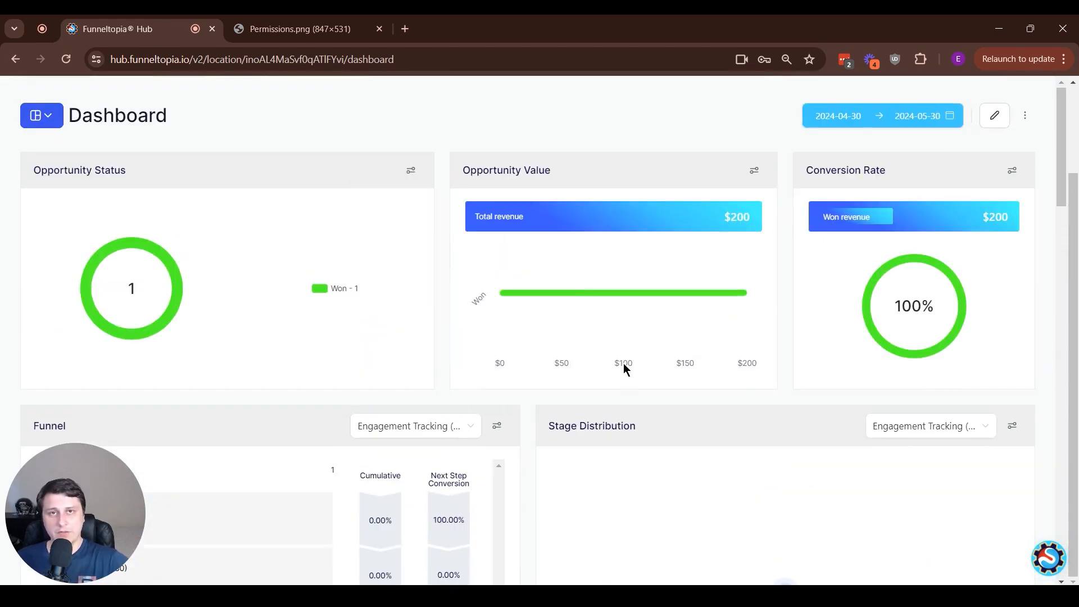
pyautogui.scroll(2, 623, 363)
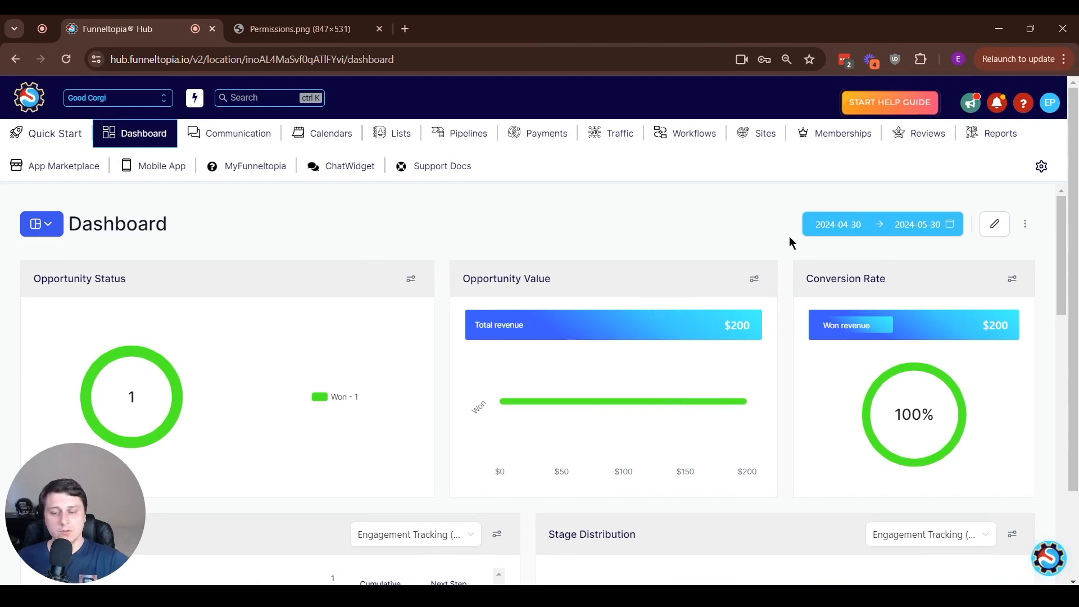
pyautogui.scroll(-10, 790, 241)
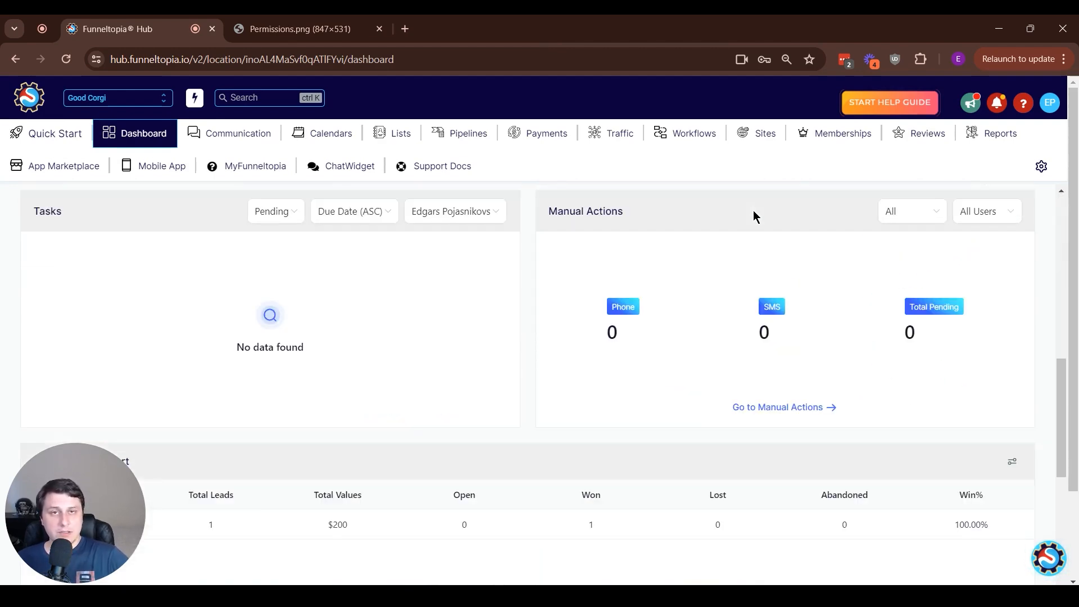
pyautogui.scroll(-8, 736, 223)
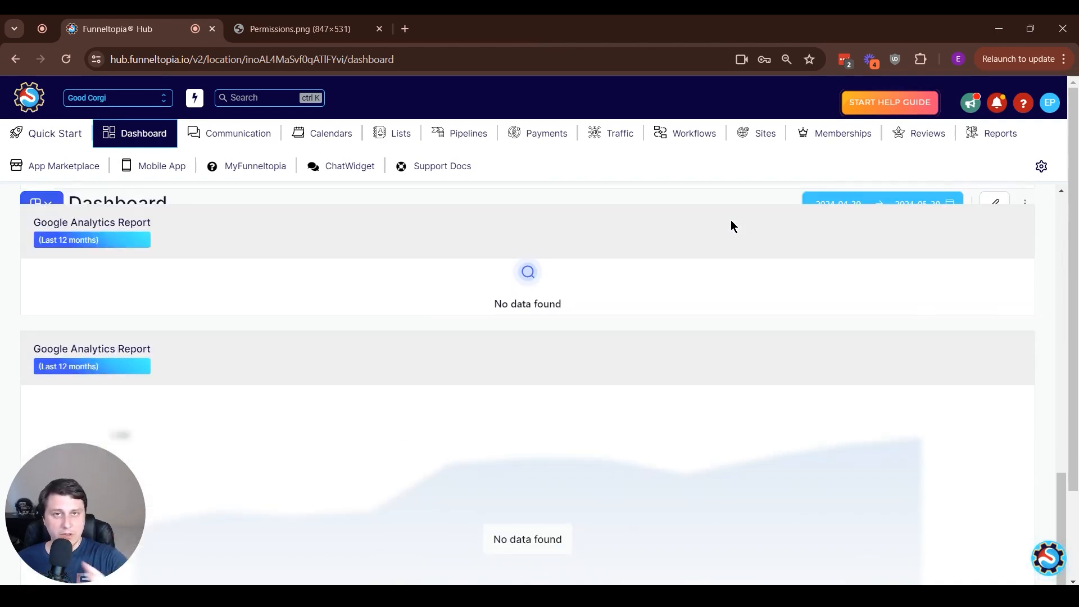
pyautogui.scroll(18, 707, 227)
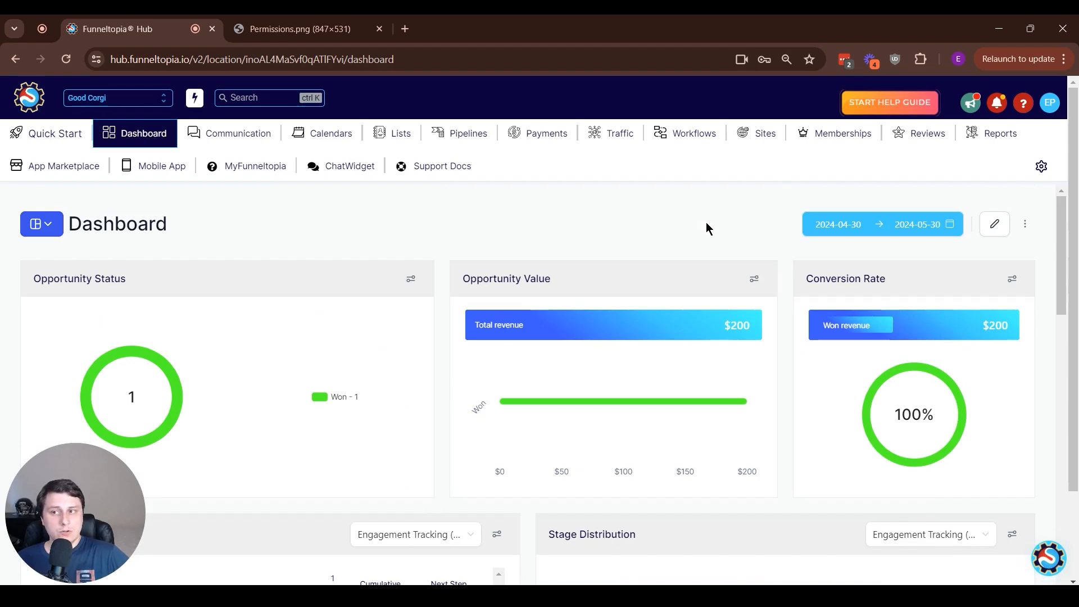
# - View the Better dashboard and return to the default dashboard
pyautogui.click(37, 225)
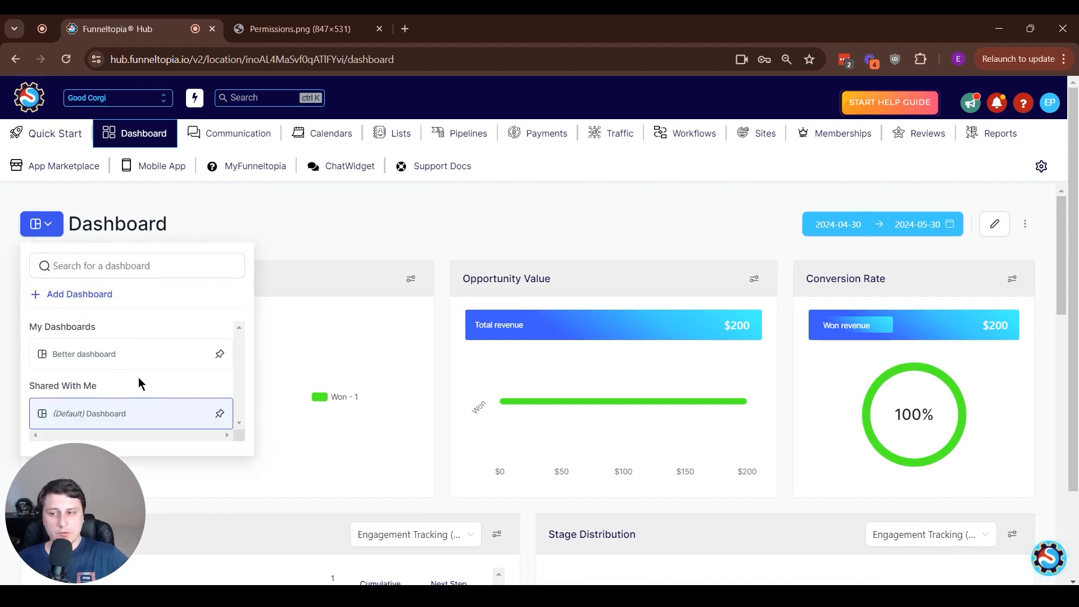
pyautogui.click(95, 354)
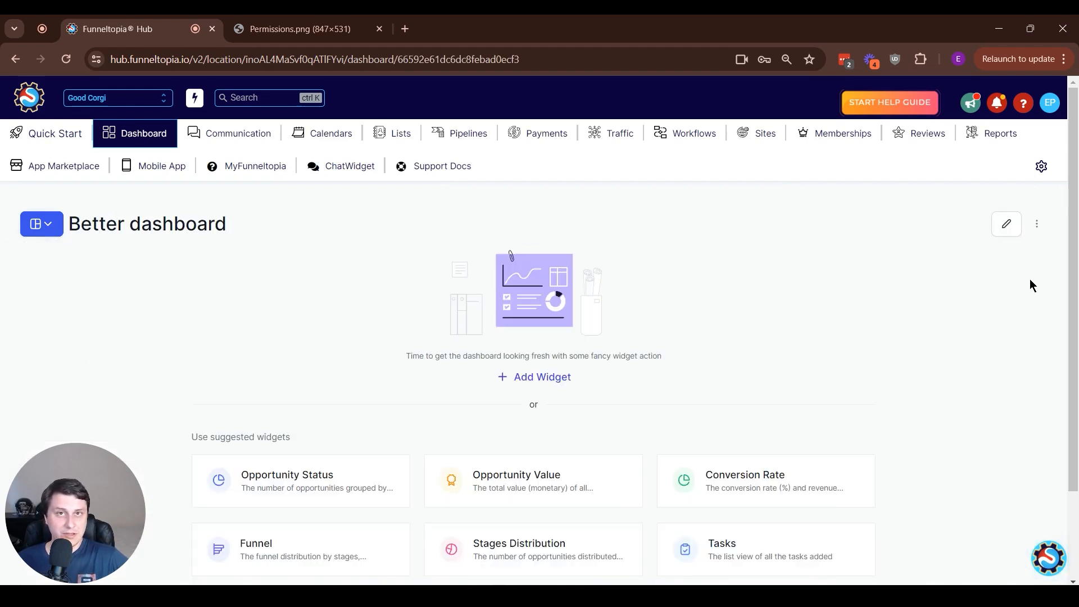
pyautogui.click(32, 233)
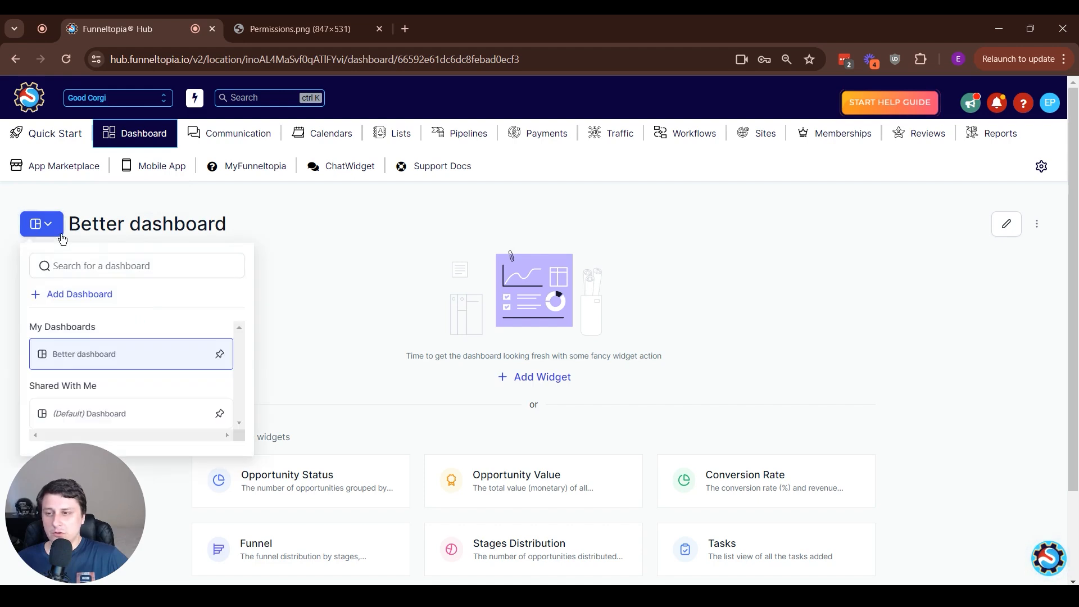
pyautogui.click(110, 413)
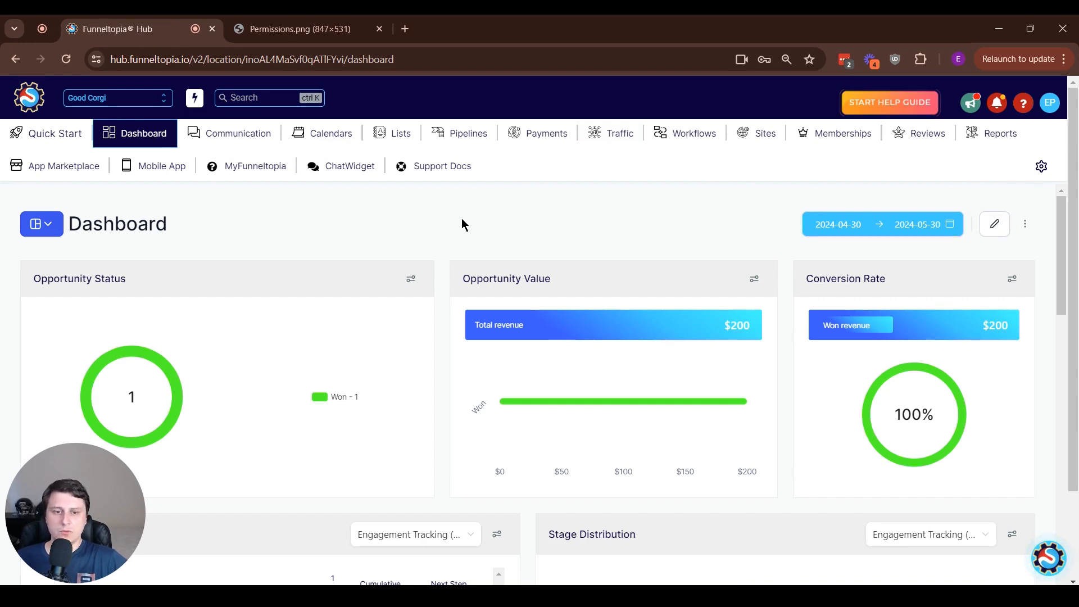
# - Open the default dashboard's permission settings and review the Agency User, Account Admin and Account User roles
pyautogui.click(1025, 225)
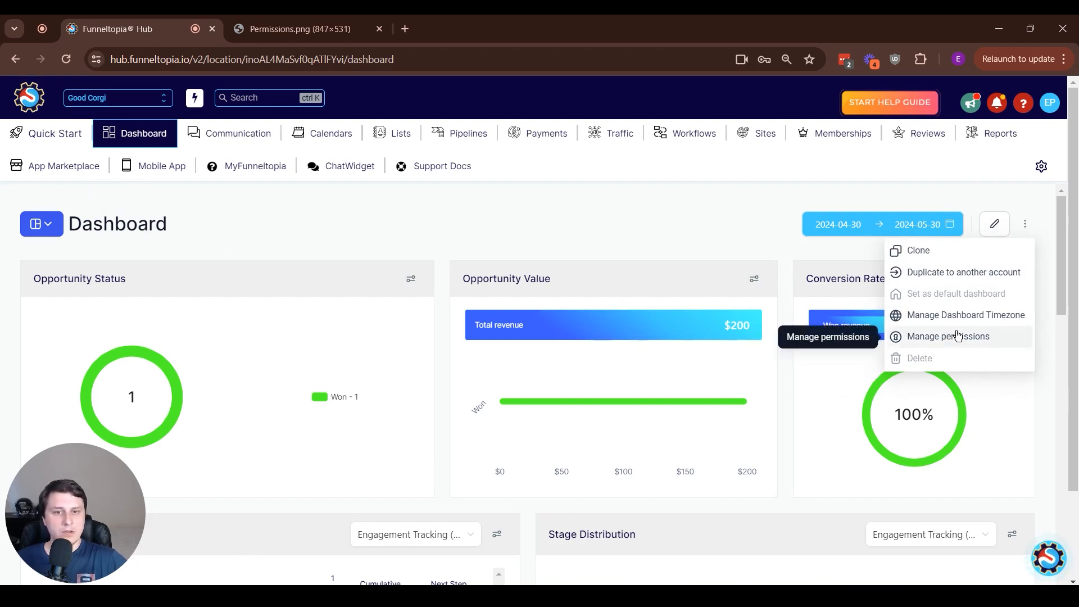
pyautogui.click(927, 337)
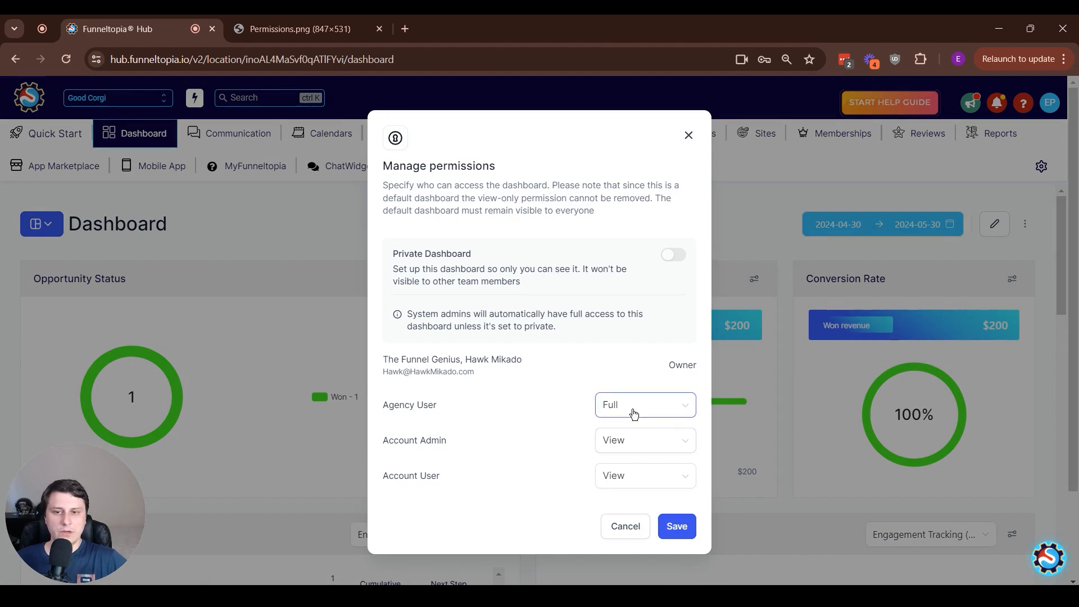
pyautogui.click(630, 487)
pyautogui.click(555, 528)
pyautogui.moveTo(449, 405); pyautogui.dragTo(382, 406)
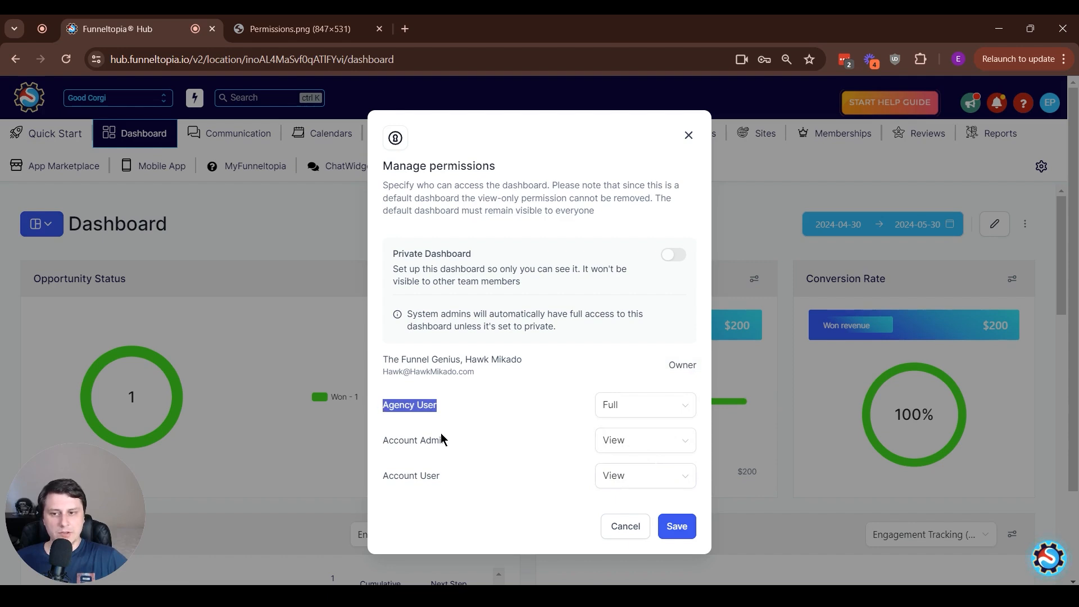
pyautogui.moveTo(446, 440); pyautogui.dragTo(373, 456)
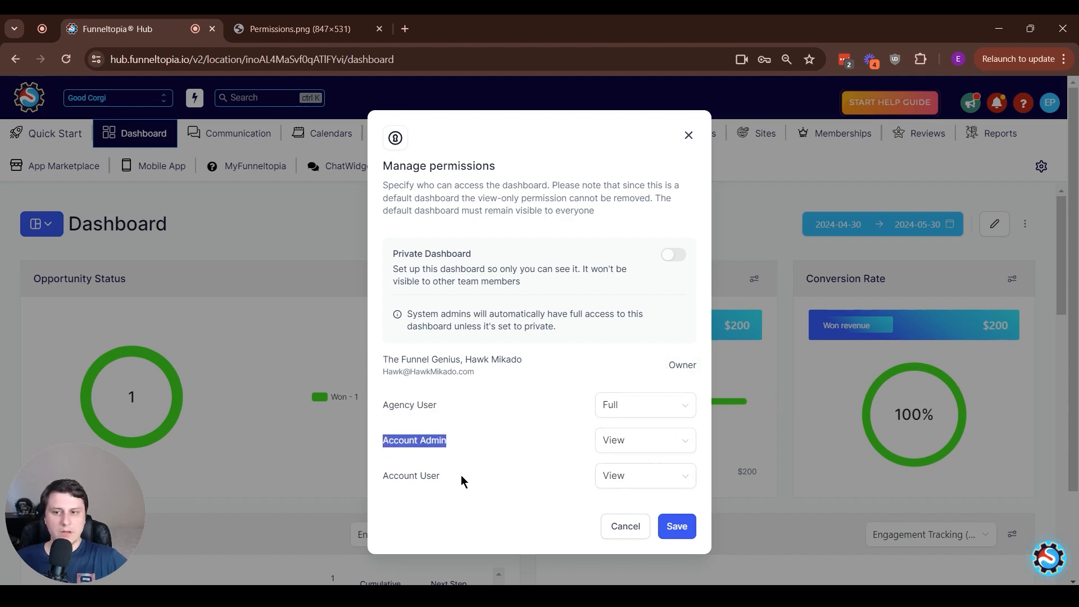
pyautogui.moveTo(461, 474); pyautogui.dragTo(397, 484)
pyautogui.click(477, 520)
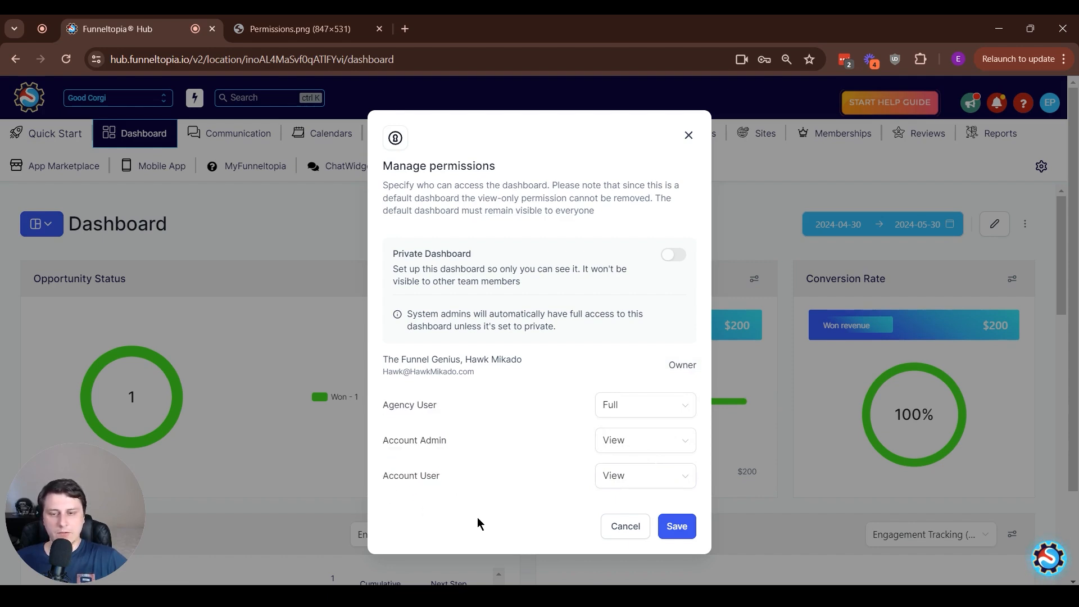
# - Set the default dashboard's Account Admin access to Edit and leave Account User on View
pyautogui.click(645, 440)
pyautogui.click(625, 499)
pyautogui.click(646, 477)
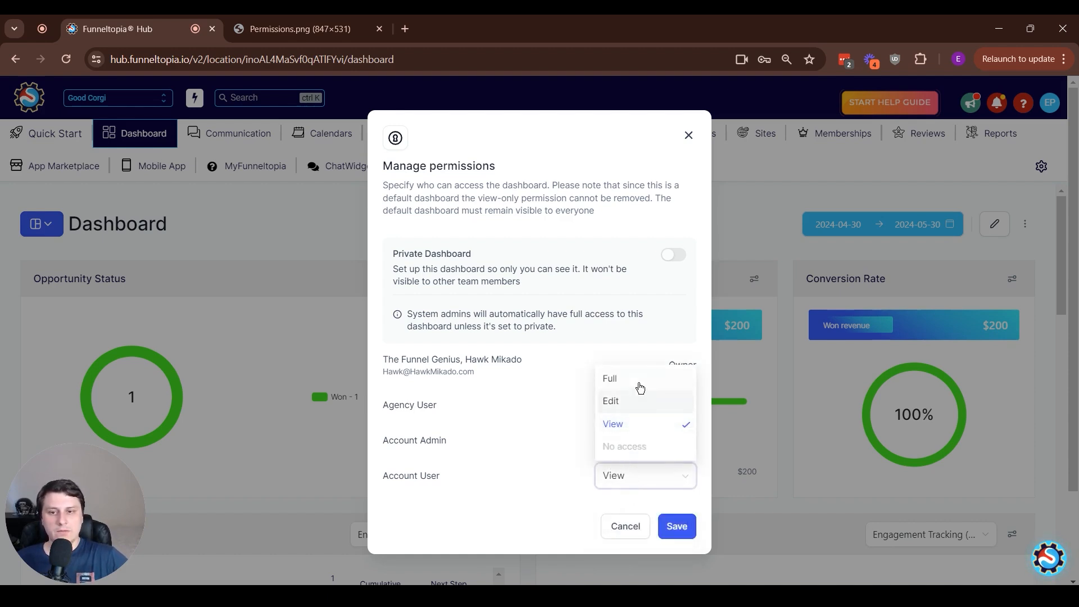
pyautogui.click(631, 423)
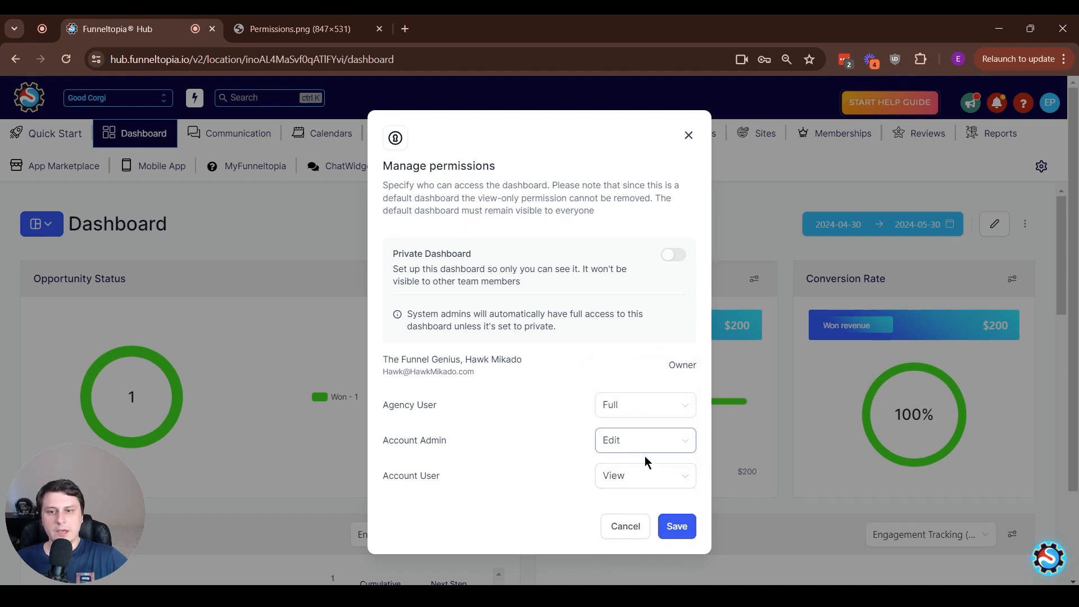
# - Examine the Account User access options and the note on default dashboard visibility in the permission settings
pyautogui.click(651, 477)
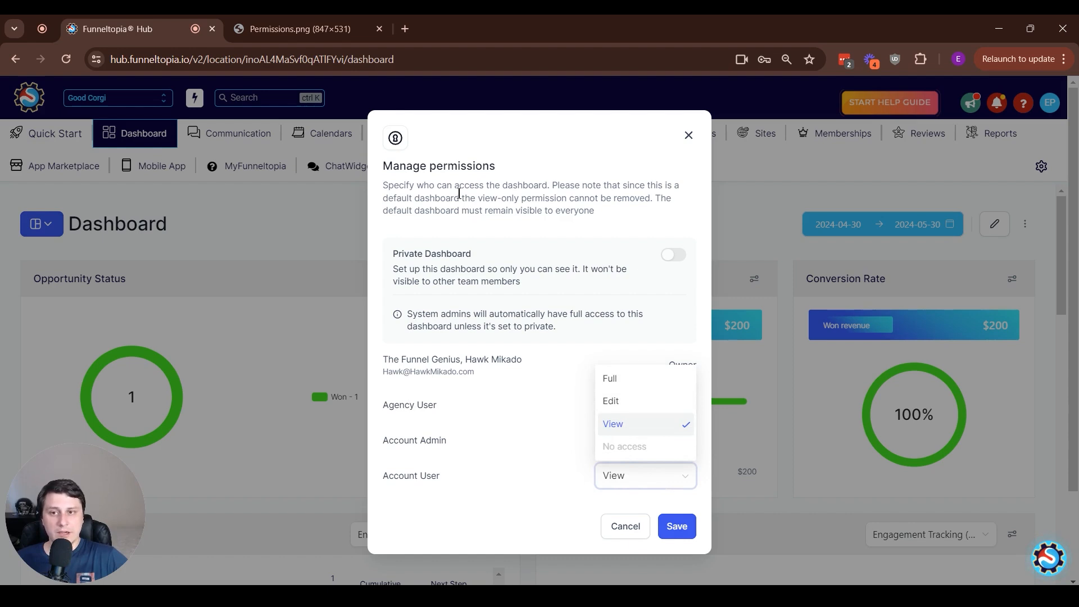
pyautogui.moveTo(386, 181); pyautogui.dragTo(627, 222)
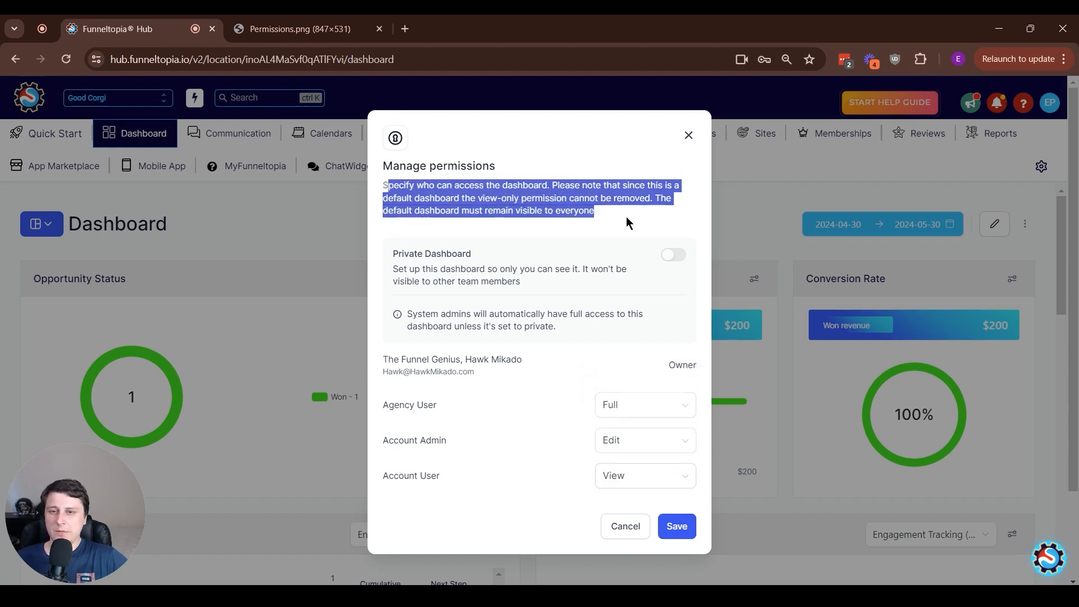
pyautogui.click(627, 217)
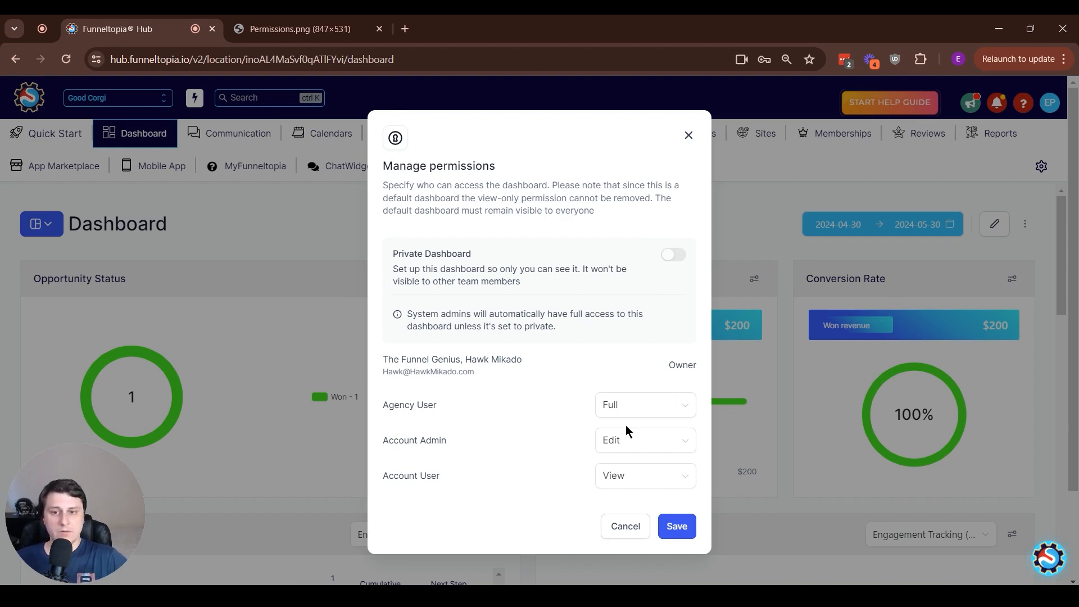
pyautogui.click(618, 475)
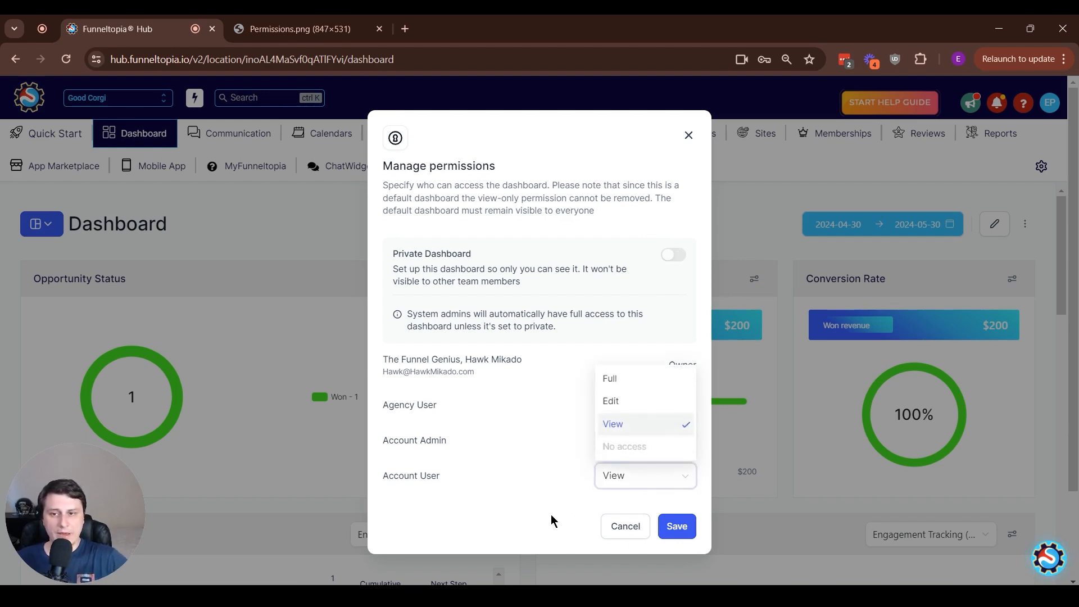
pyautogui.click(531, 519)
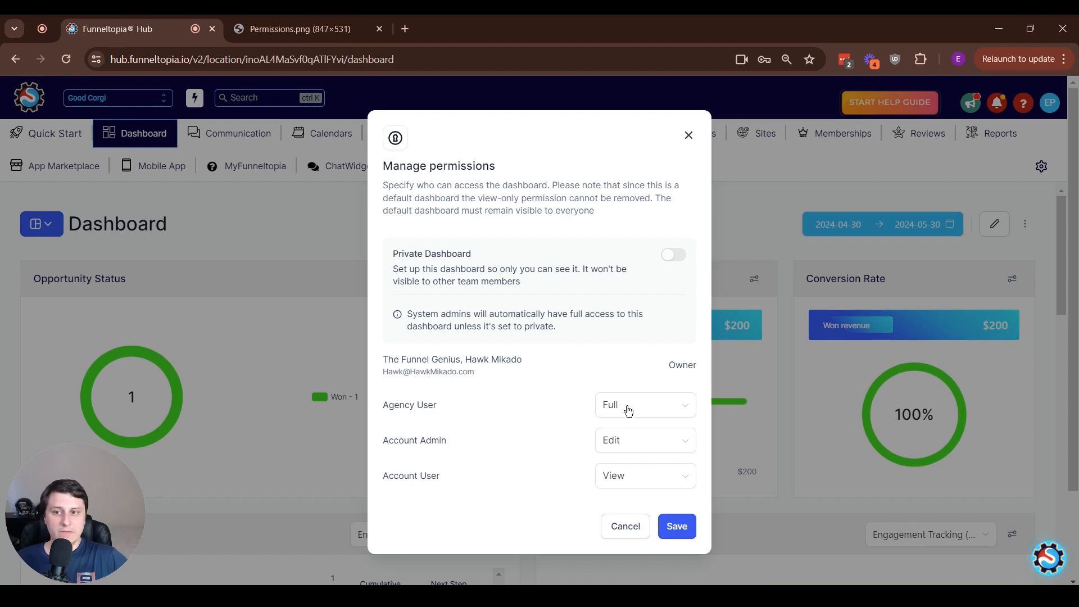
# - Compare the access levels assigned to the Agency User, Account Admin and Account User roles
pyautogui.moveTo(409, 427); pyautogui.dragTo(443, 479)
pyautogui.click(406, 408)
pyautogui.moveTo(393, 404); pyautogui.dragTo(423, 440)
pyautogui.doubleClick(423, 440)
pyautogui.moveTo(415, 477); pyautogui.dragTo(441, 466)
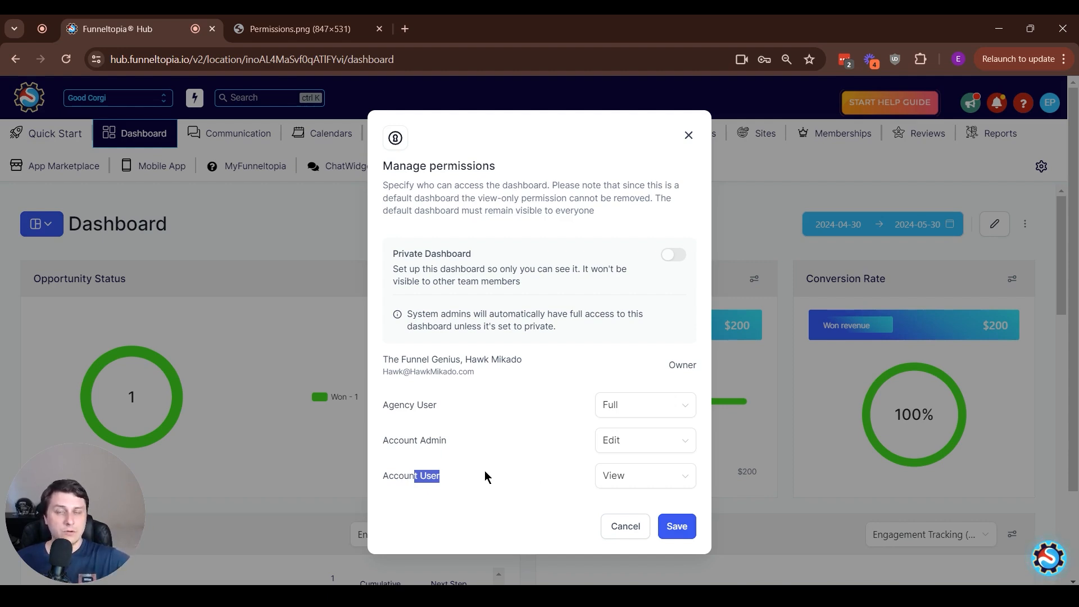
pyautogui.moveTo(457, 439); pyautogui.dragTo(394, 440)
pyautogui.click(453, 442)
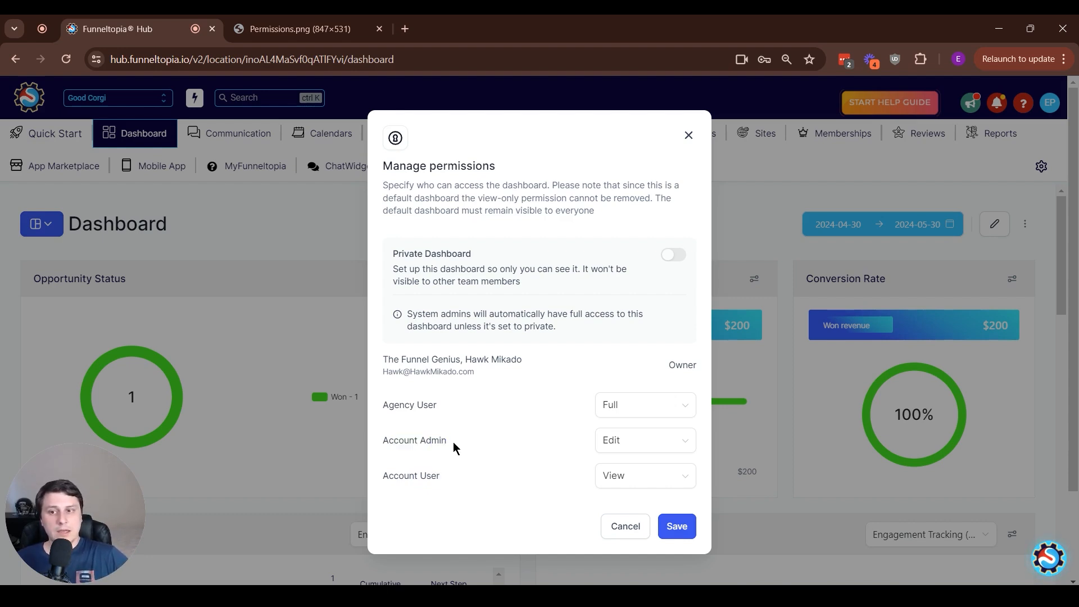
# - Try Edit access for Agency User, and set both Agency User and Account Admin to Full
pyautogui.click(624, 444)
pyautogui.click(624, 405)
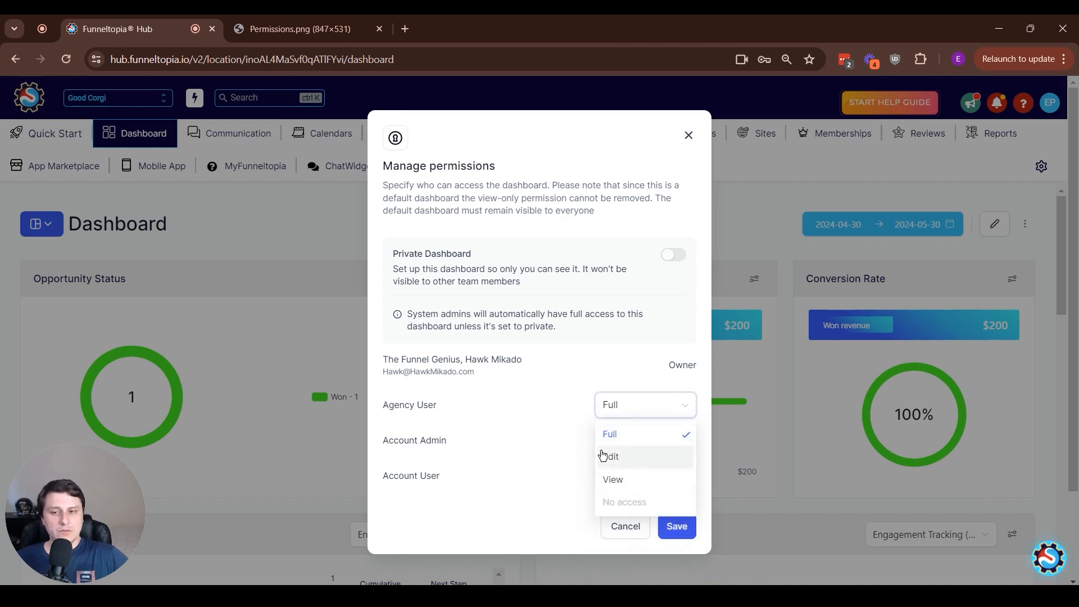
pyautogui.click(627, 456)
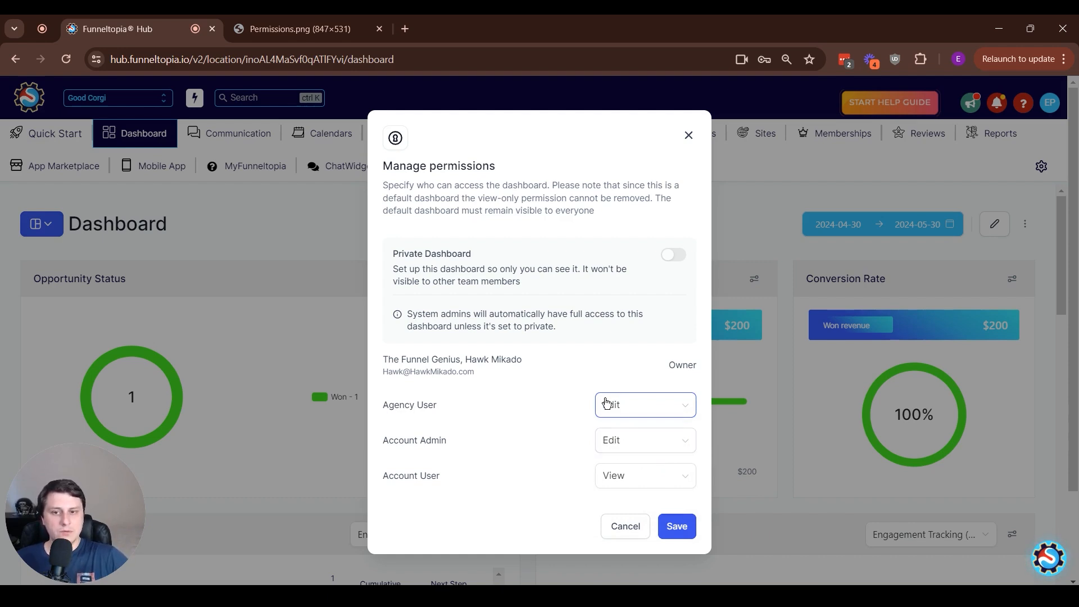
pyautogui.click(616, 448)
pyautogui.click(637, 474)
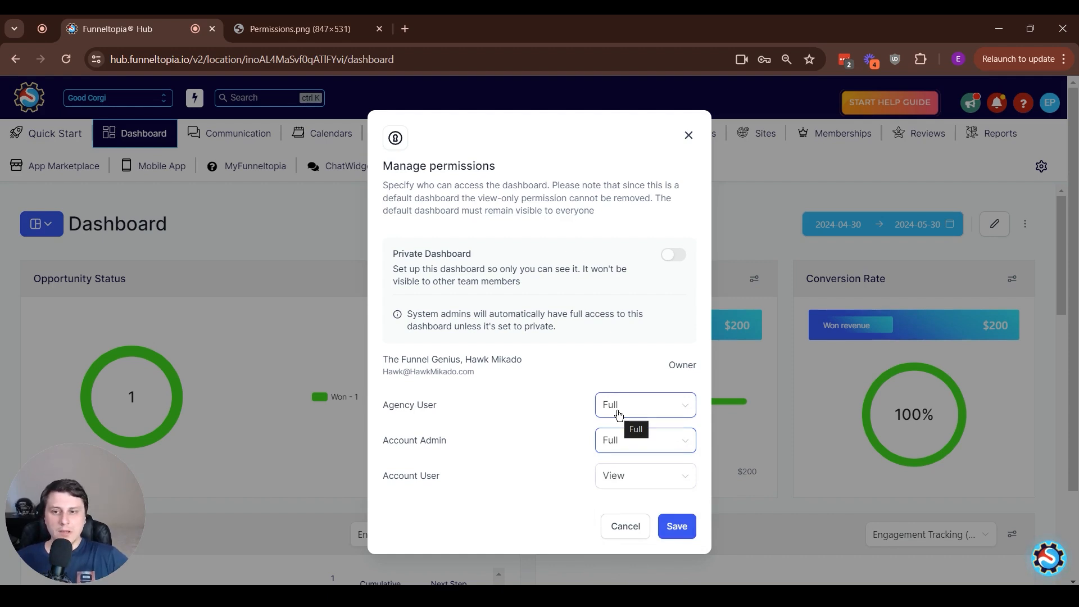
# - Review the three user roles once more and close the default dashboard's permission settings without saving
pyautogui.moveTo(449, 406); pyautogui.dragTo(395, 406)
pyautogui.click(458, 409)
pyautogui.moveTo(401, 442); pyautogui.dragTo(471, 450)
pyautogui.click(516, 437)
pyautogui.moveTo(407, 477); pyautogui.dragTo(486, 479)
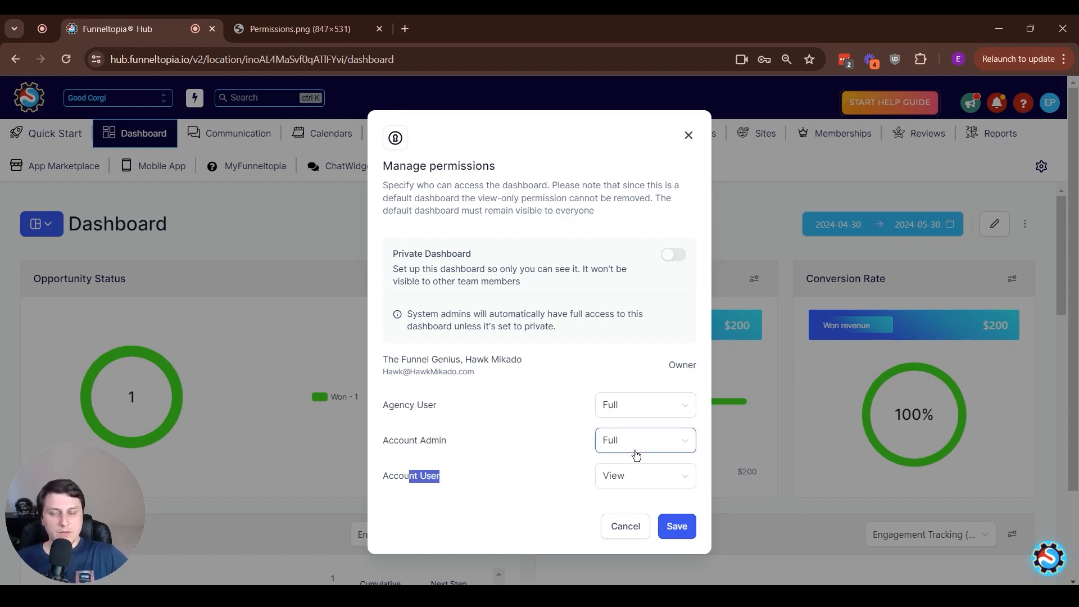
pyautogui.click(619, 422)
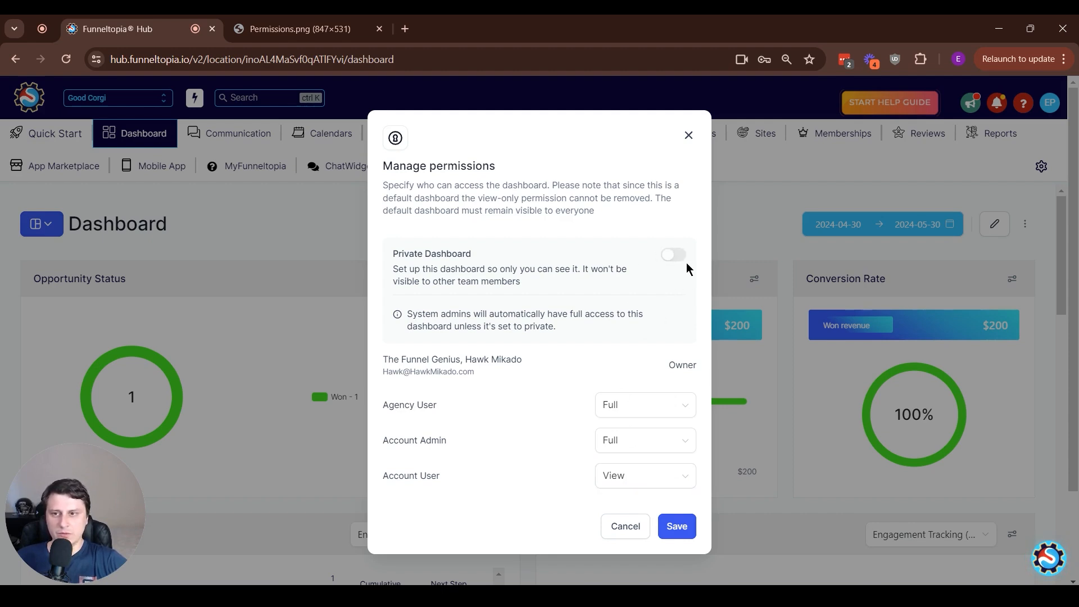
pyautogui.click(687, 140)
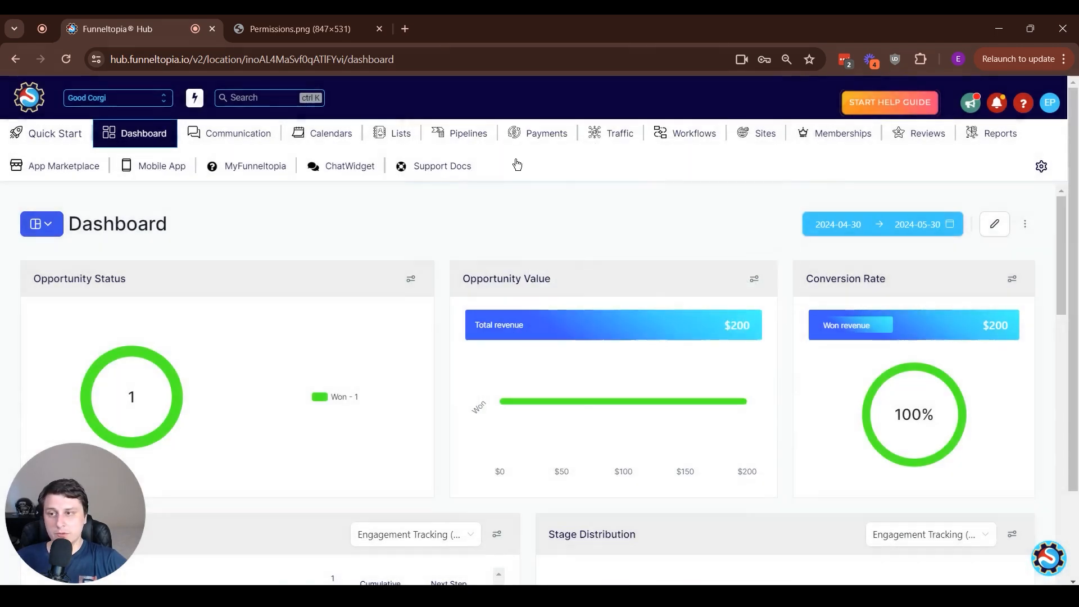
# - Open the Better dashboard's permission settings and turn off Private Dashboard
pyautogui.click(40, 224)
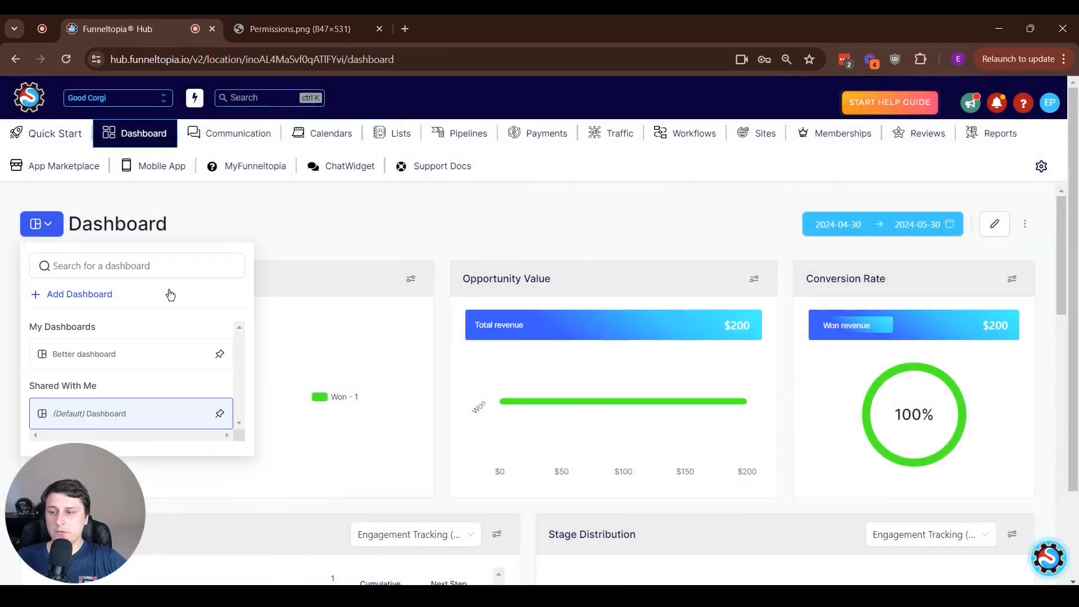
pyautogui.click(119, 355)
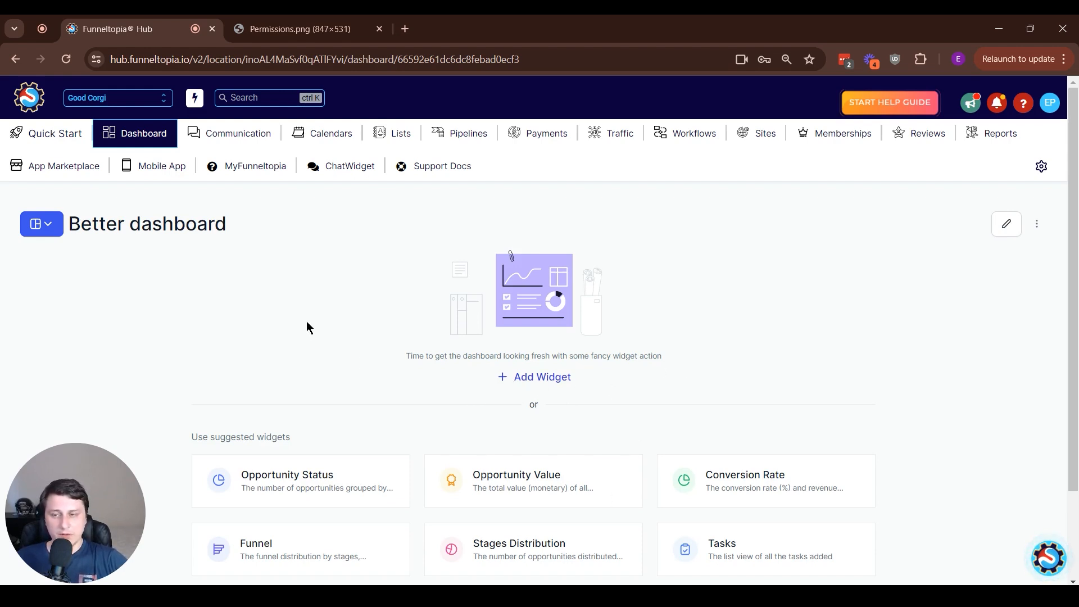
pyautogui.click(1036, 223)
pyautogui.click(962, 349)
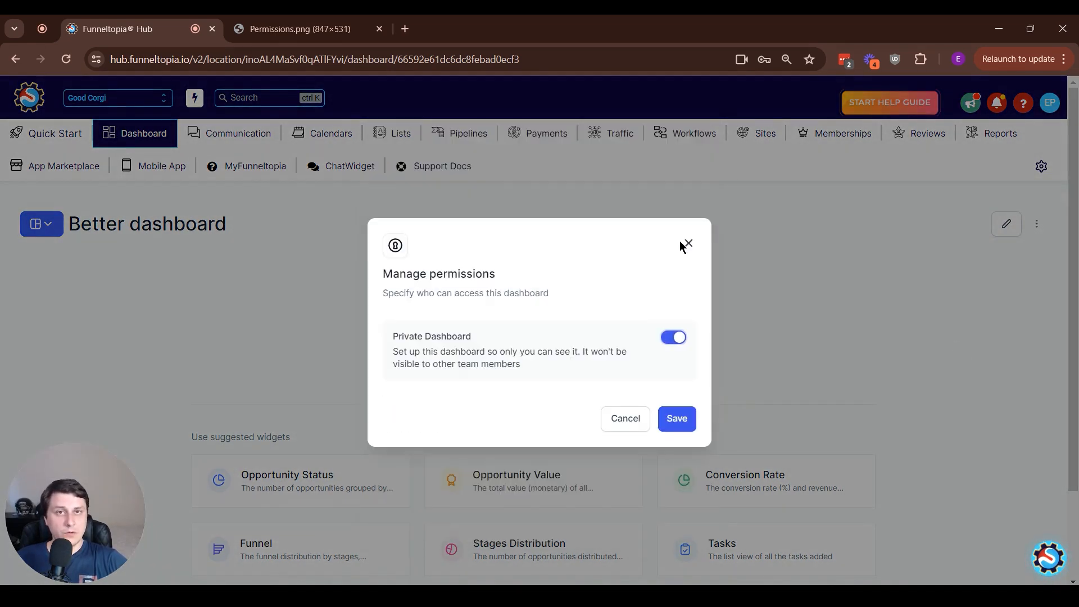
pyautogui.click(673, 340)
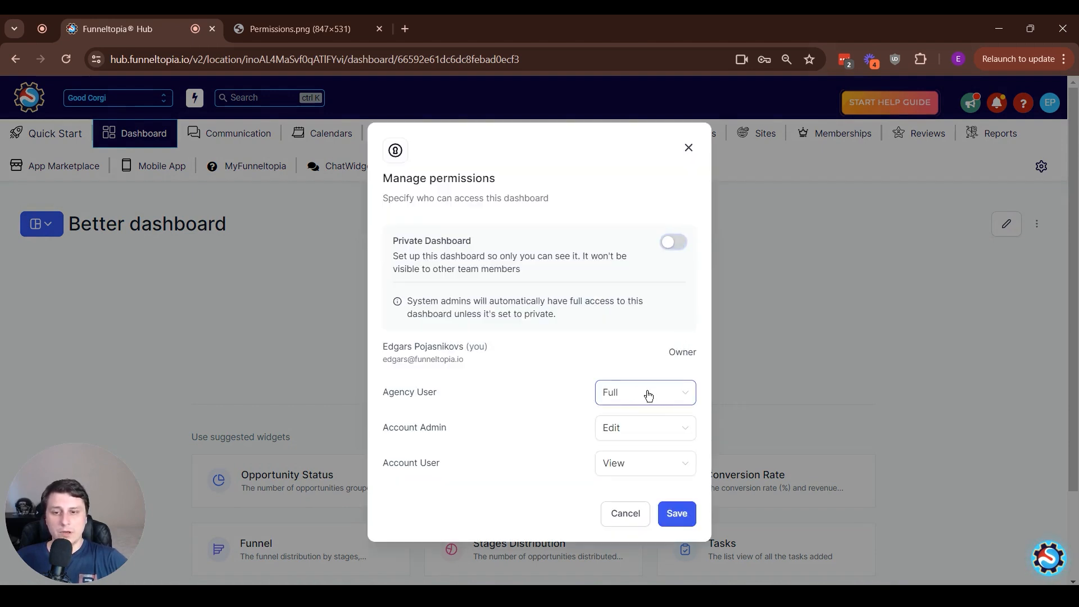
# - Review the Agency User access options and set Account User to No access for the Better dashboard
pyautogui.click(620, 400)
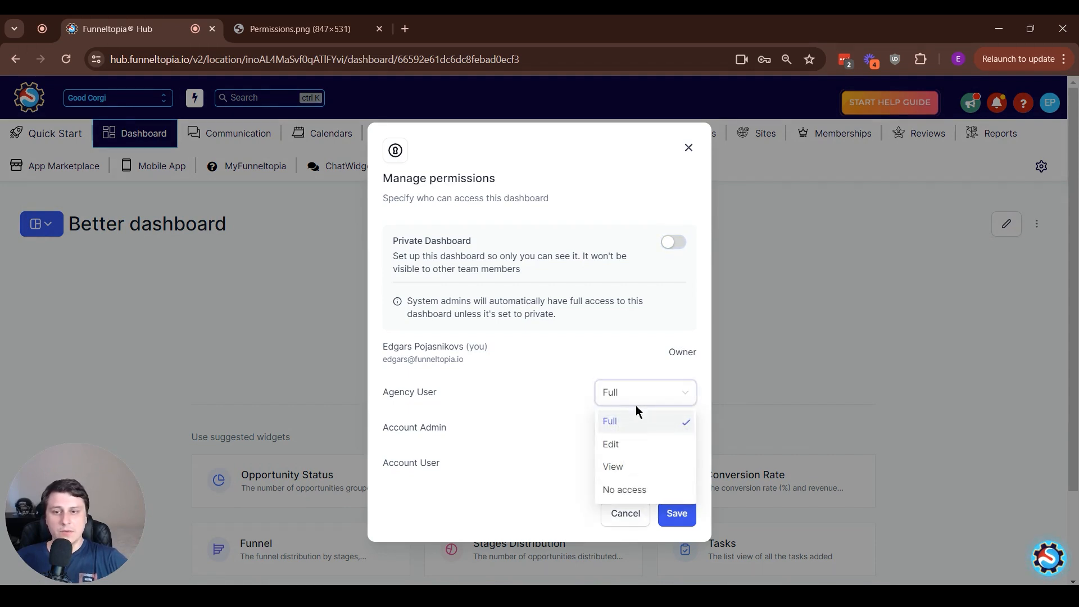
pyautogui.click(527, 482)
pyautogui.click(618, 464)
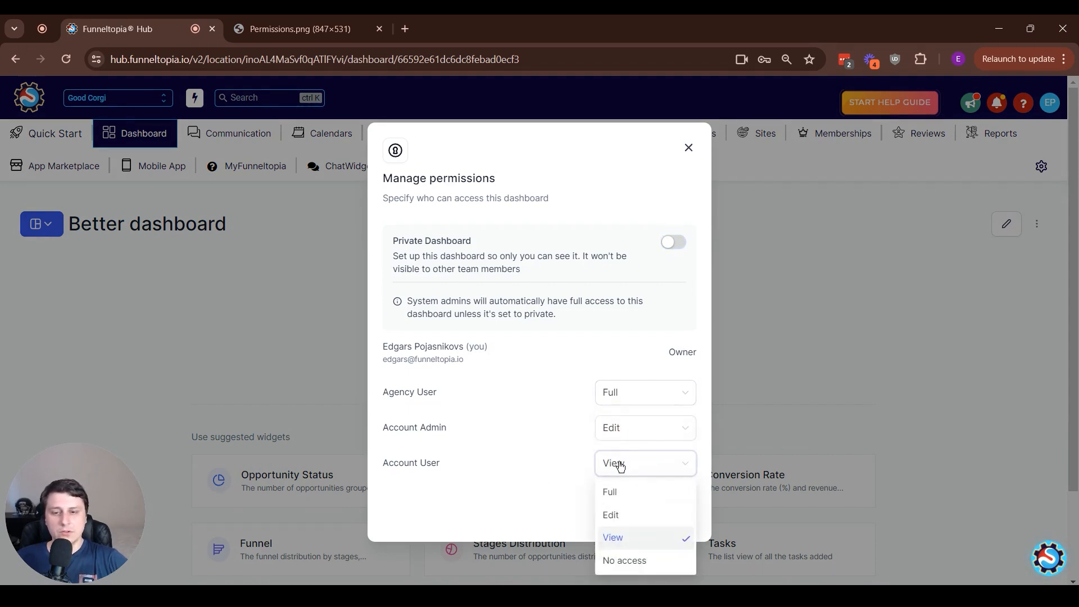
pyautogui.click(620, 562)
pyautogui.tripleClick(457, 466)
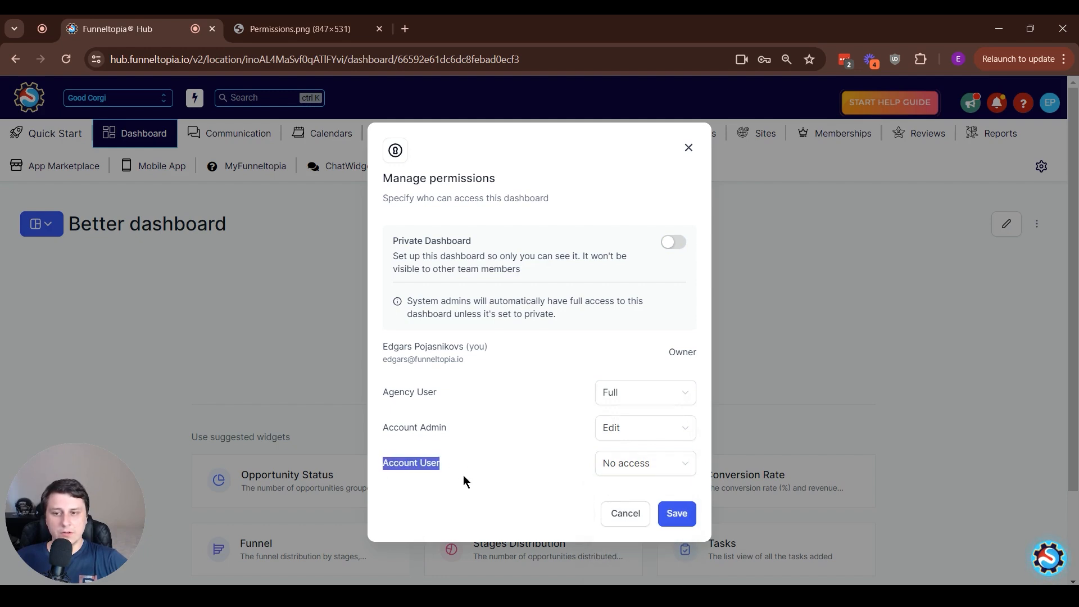
pyautogui.click(632, 470)
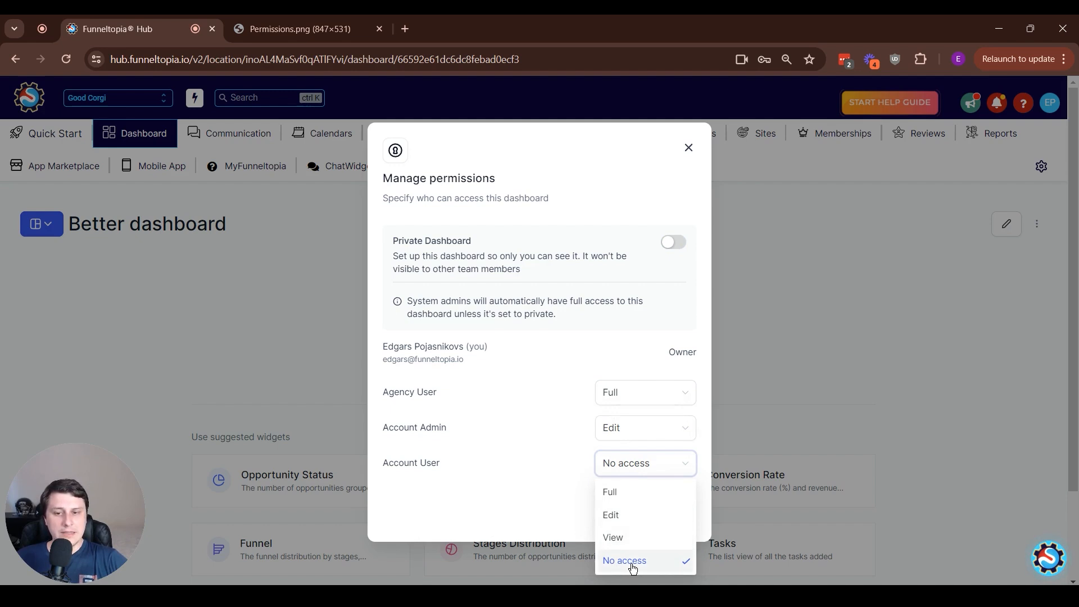
pyautogui.click(525, 498)
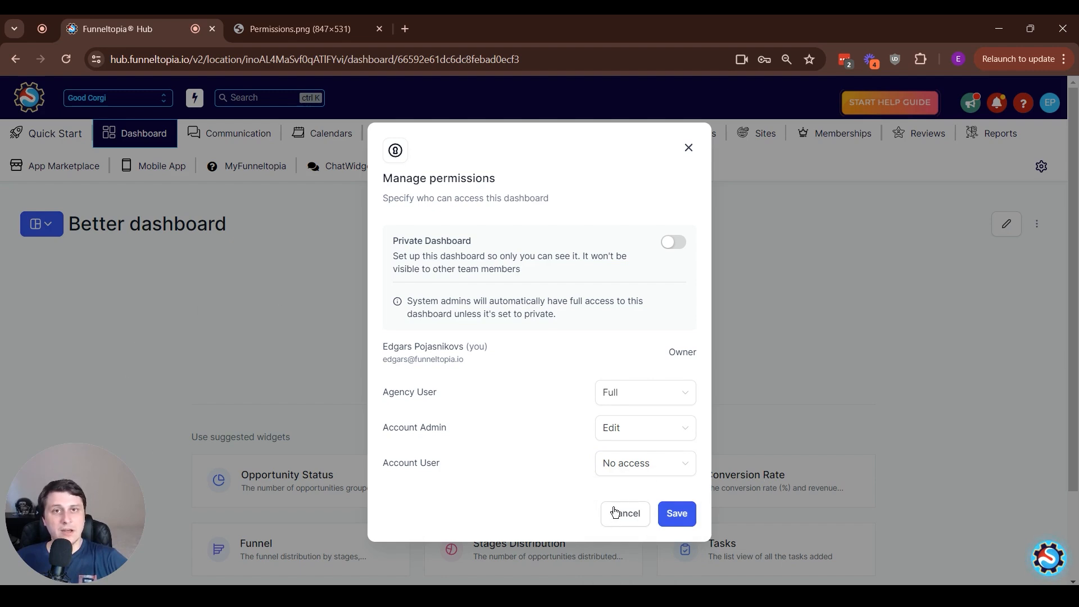
# - Set Account Admin to Full, and try View and Full for Account User before choosing No access again
pyautogui.click(638, 470)
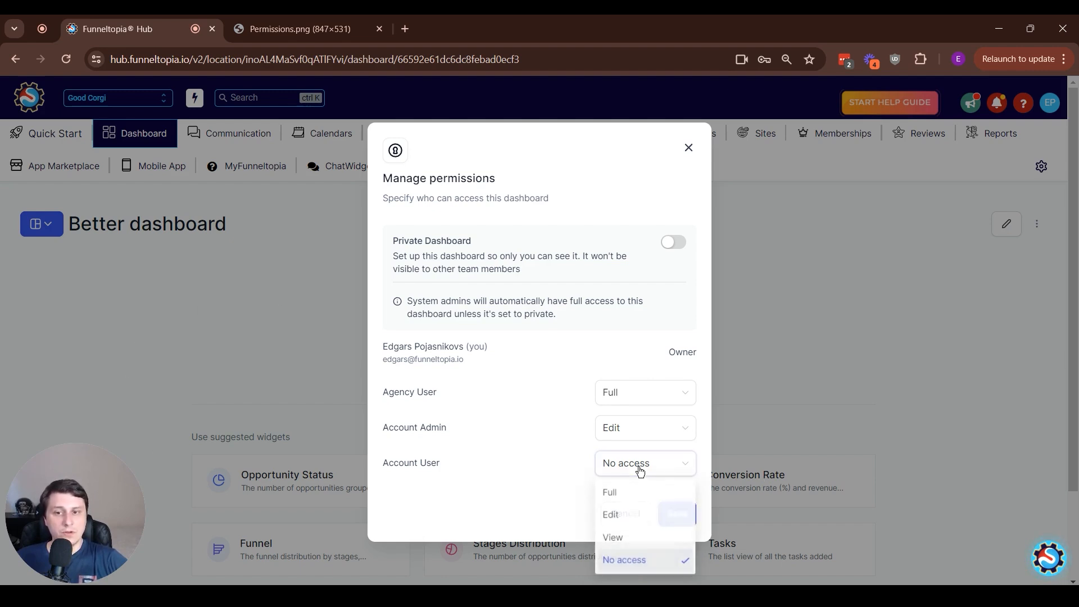
pyautogui.click(623, 541)
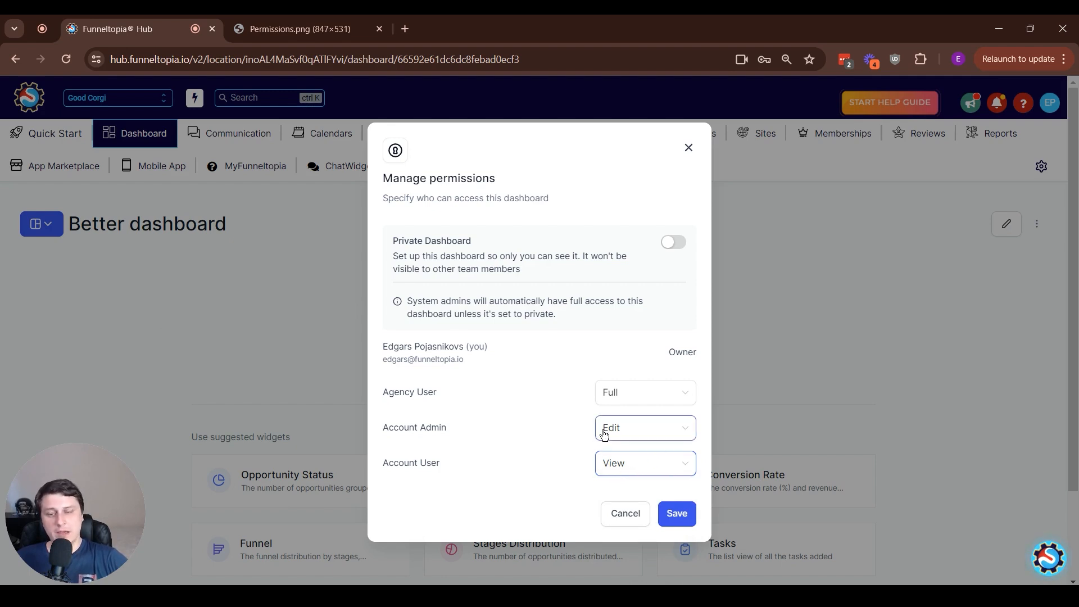
pyautogui.click(633, 474)
pyautogui.click(612, 491)
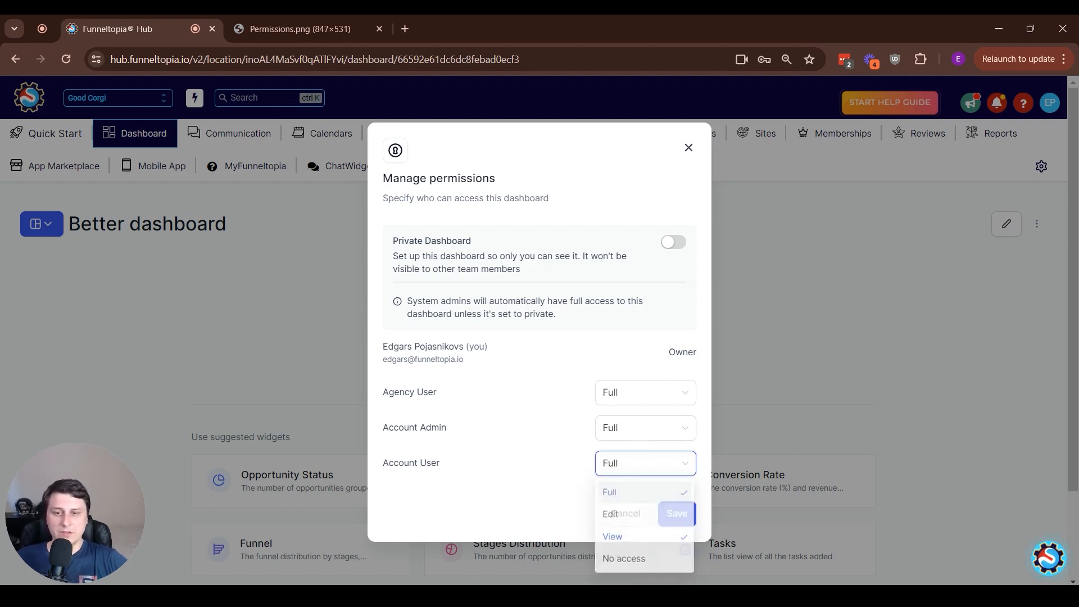
pyautogui.click(614, 465)
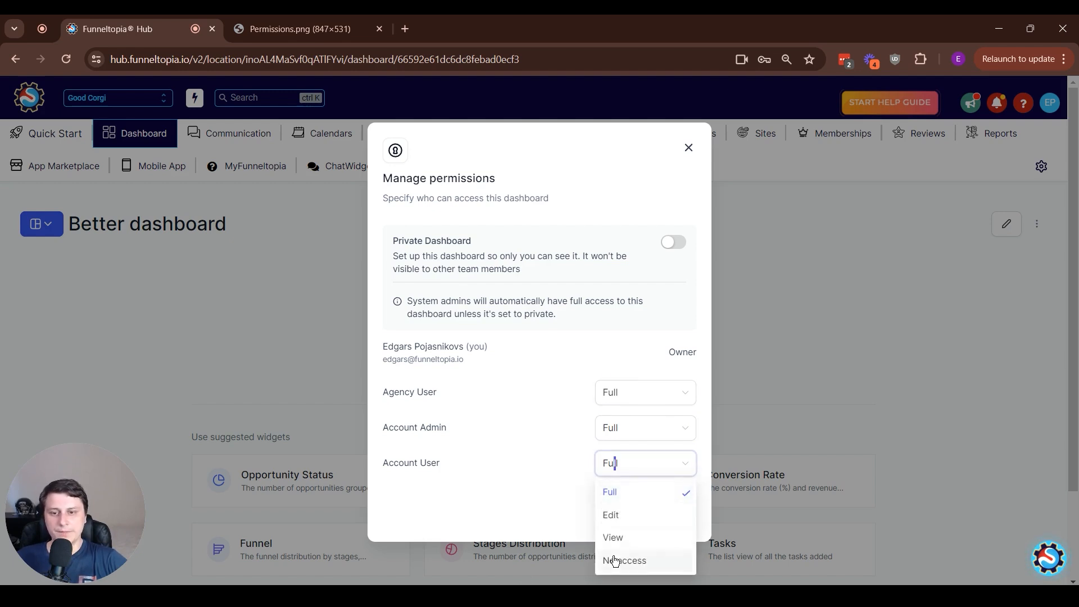
pyautogui.click(620, 538)
pyautogui.click(612, 474)
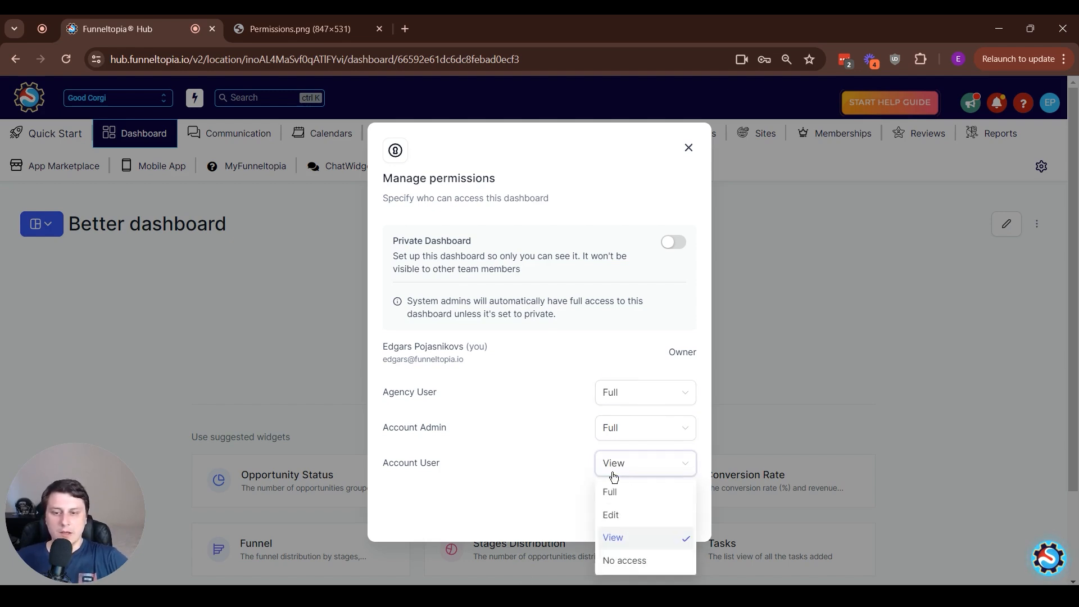
pyautogui.click(627, 563)
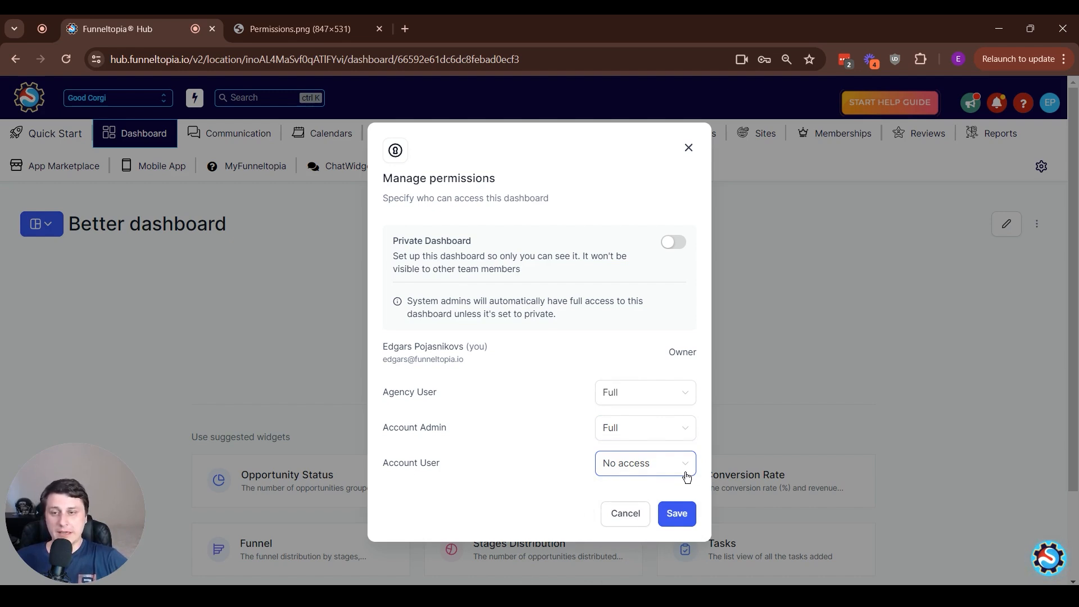
# - Switch Private Dashboard on and back off, and close the Better dashboard's permission settings without saving
pyautogui.click(674, 243)
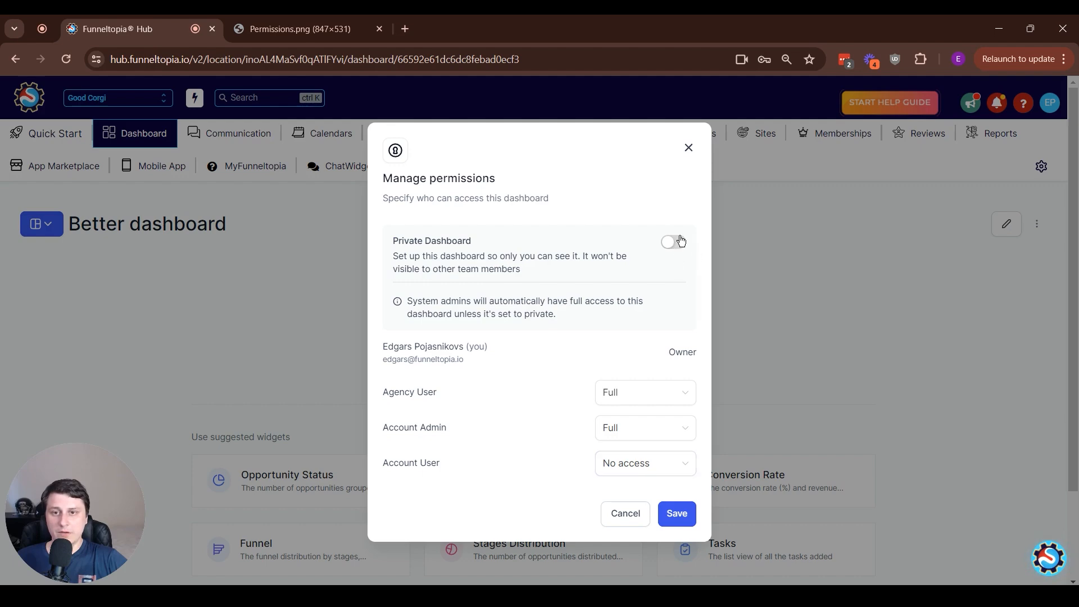
pyautogui.click(666, 334)
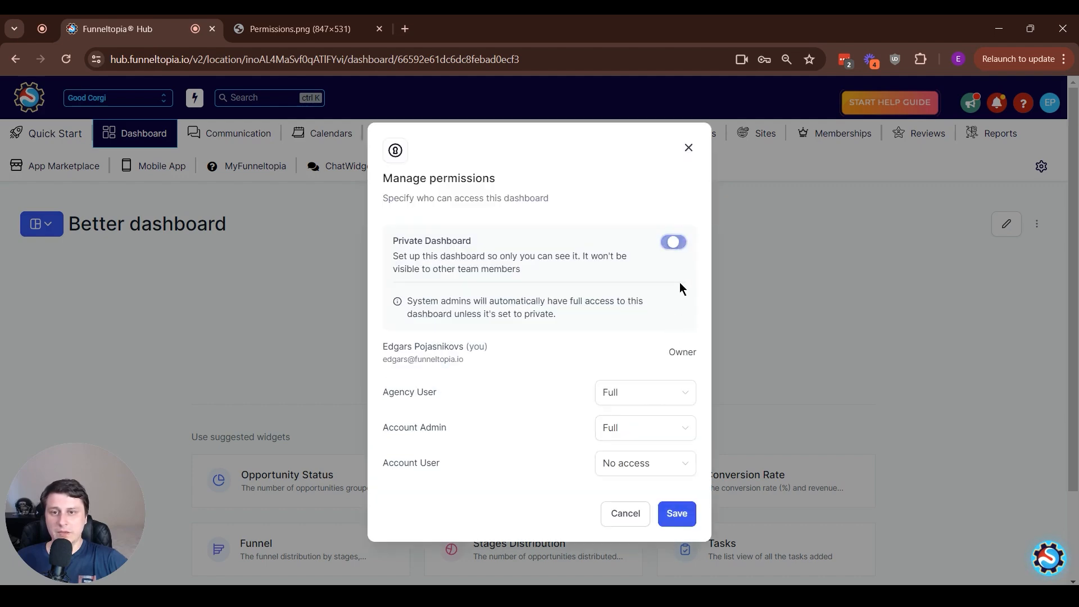
pyautogui.click(690, 149)
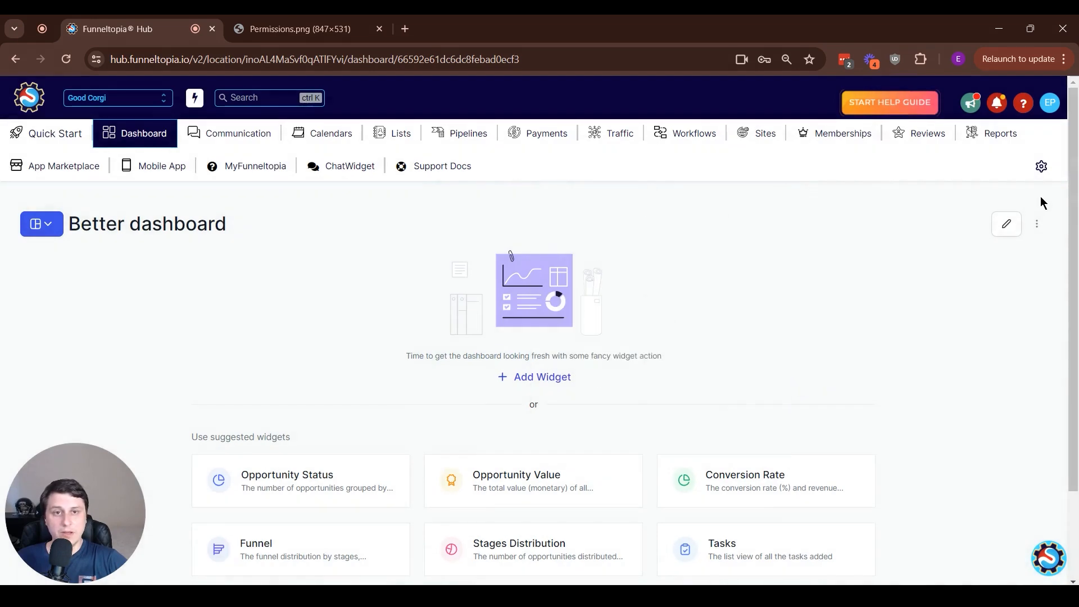
# - Set the Better dashboard as the default dashboard and confirm the change
pyautogui.click(1036, 225)
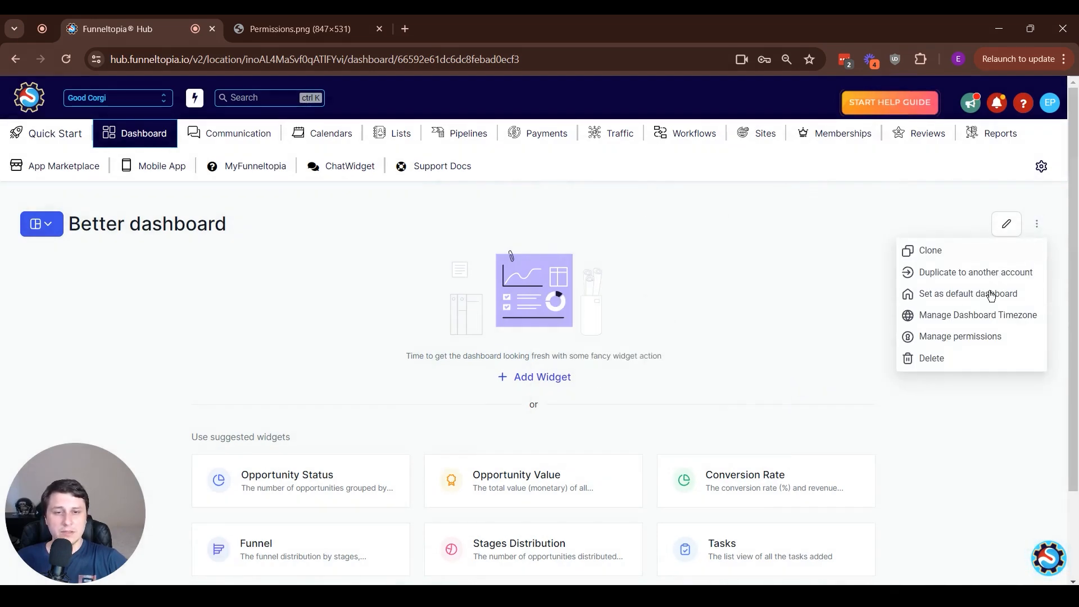
pyautogui.click(931, 294)
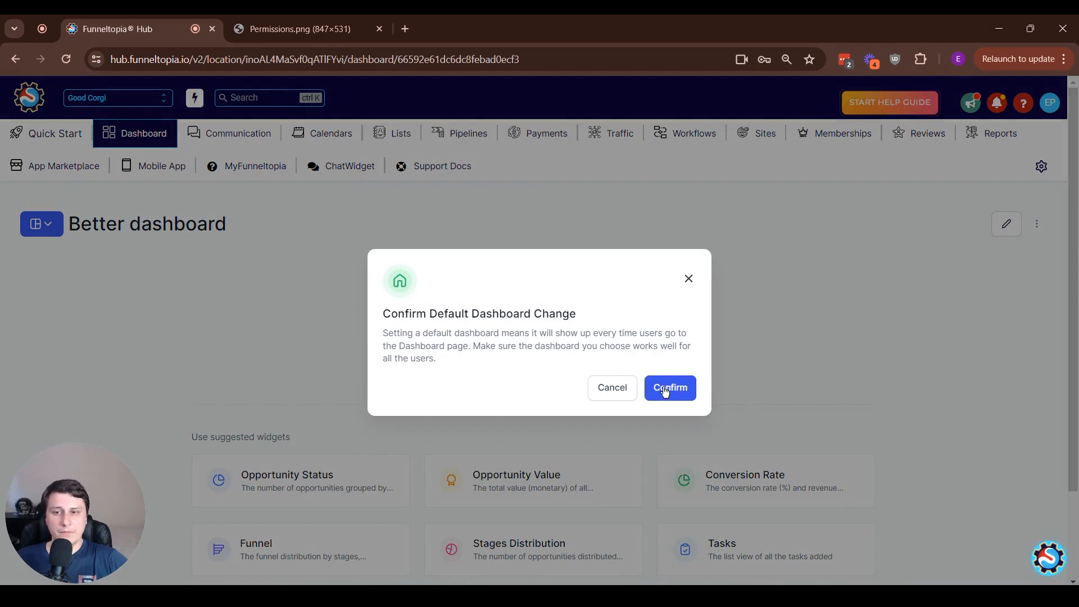
pyautogui.click(656, 388)
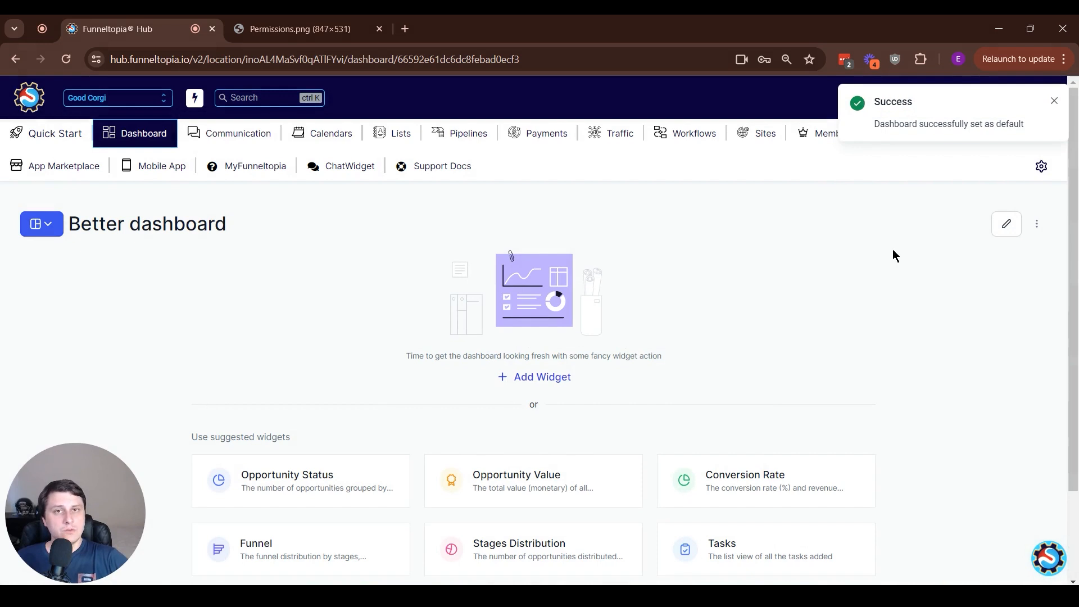
pyautogui.click(1039, 226)
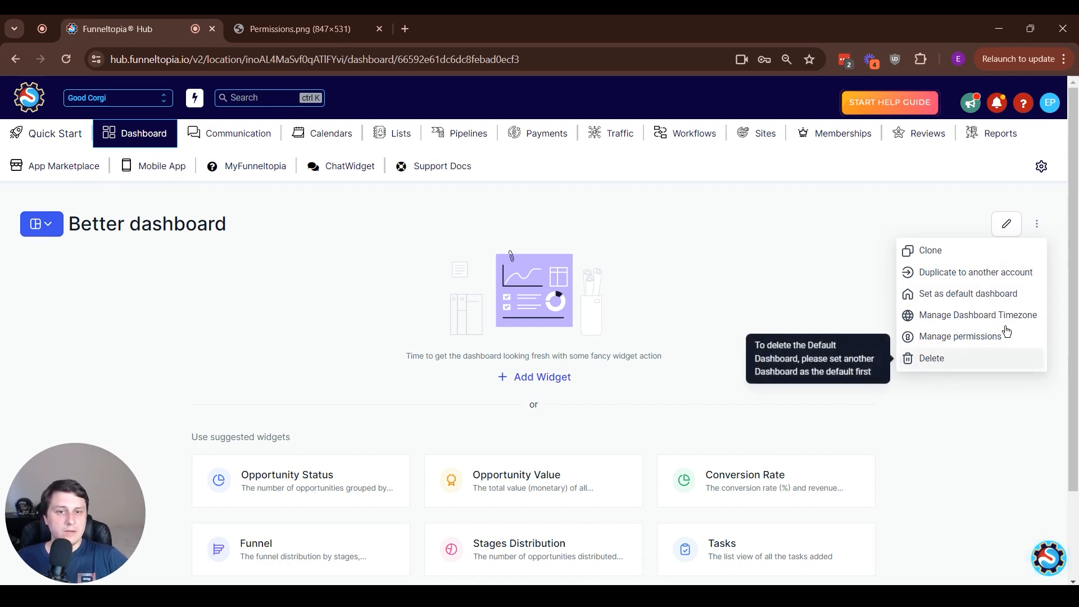
pyautogui.click(949, 299)
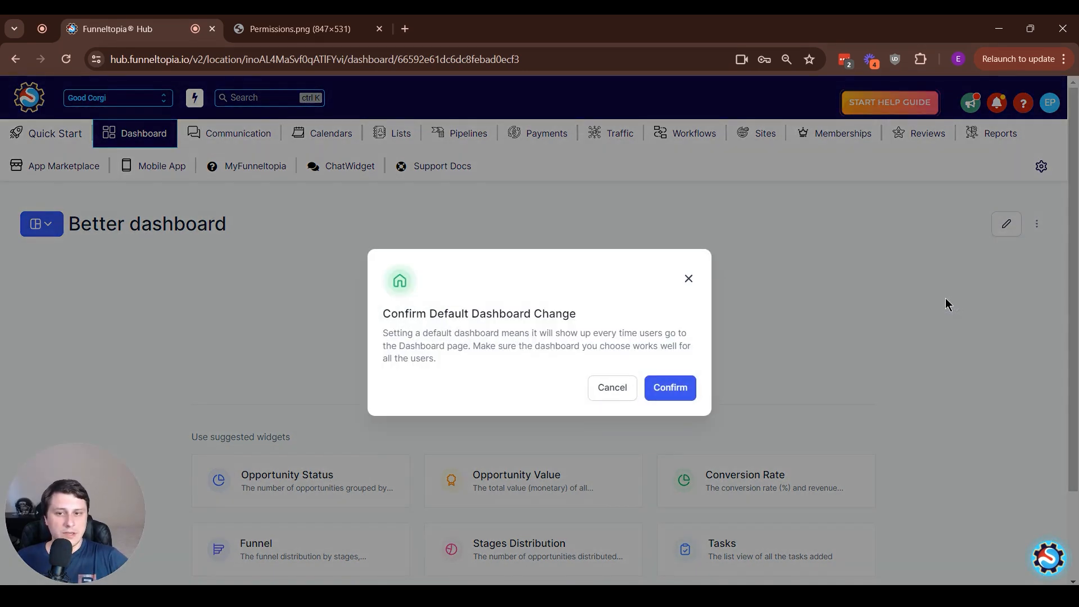
pyautogui.click(612, 386)
# - Open the shared dashboard named Dashboard and make it the default dashboard again
pyautogui.click(42, 223)
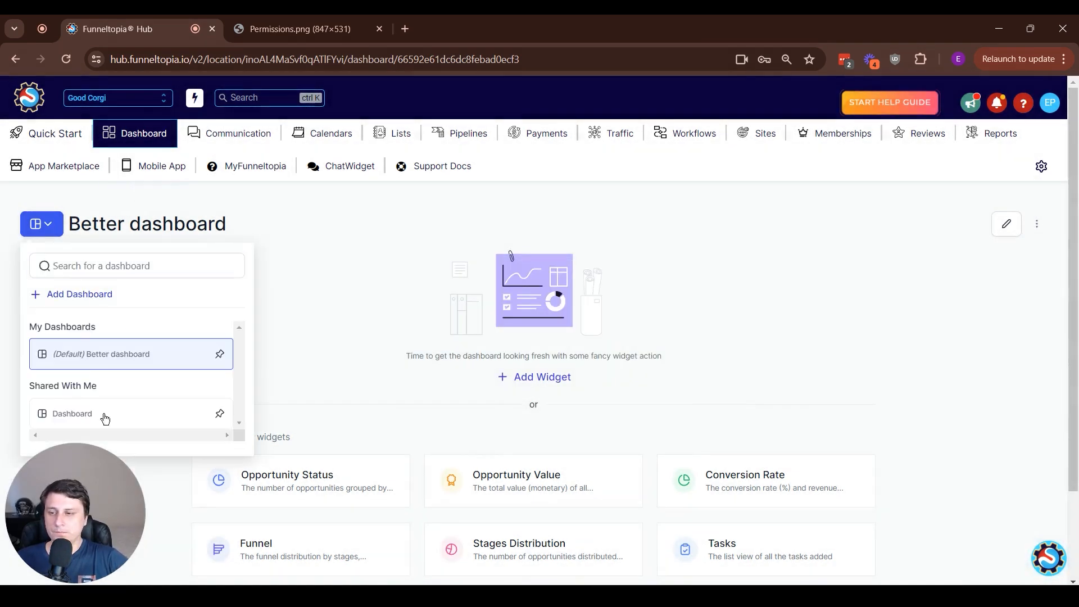
pyautogui.click(105, 416)
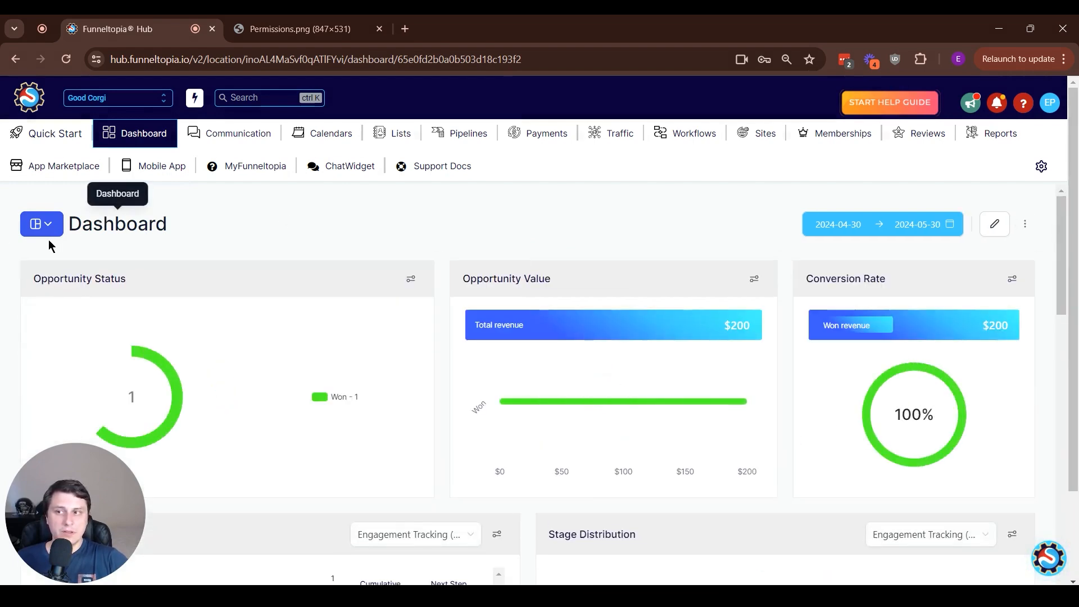
pyautogui.click(1026, 224)
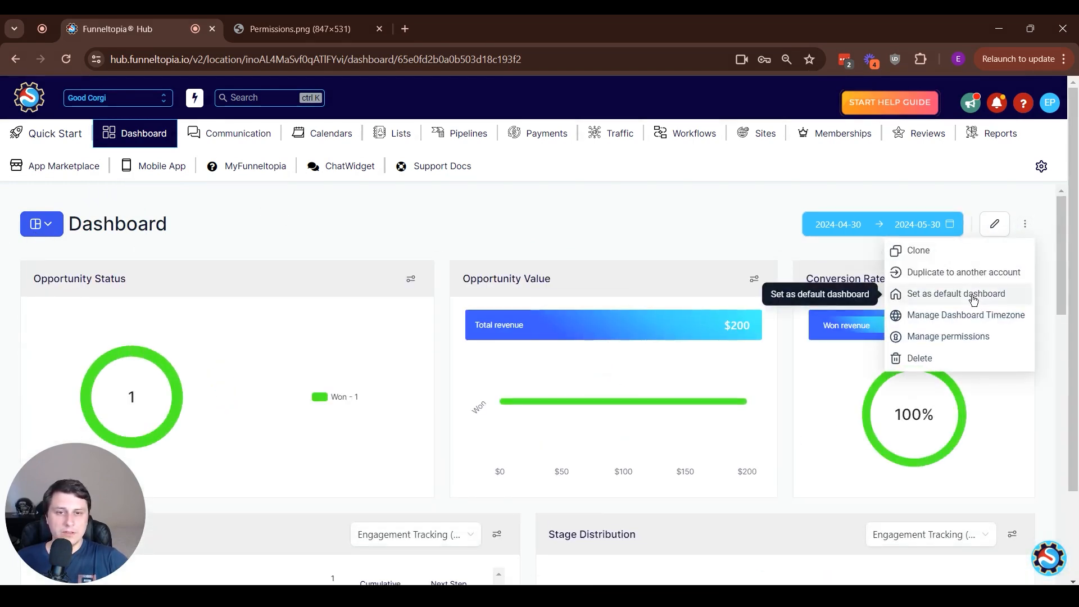
pyautogui.click(951, 293)
pyautogui.click(673, 397)
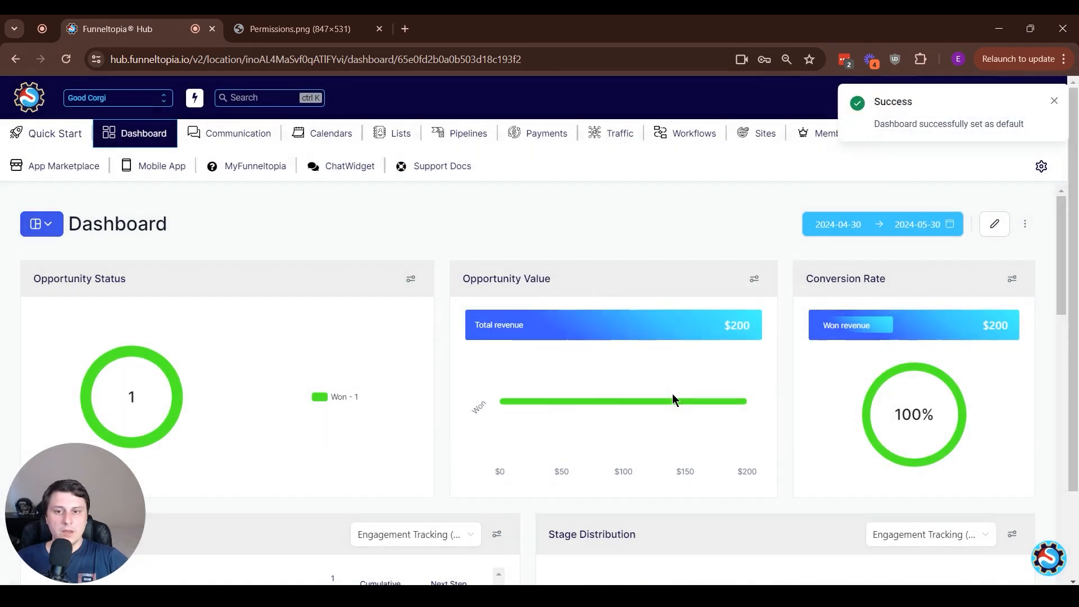
# - Reopen the Better dashboard and check its Delete option without deleting the dashboard
pyautogui.click(40, 231)
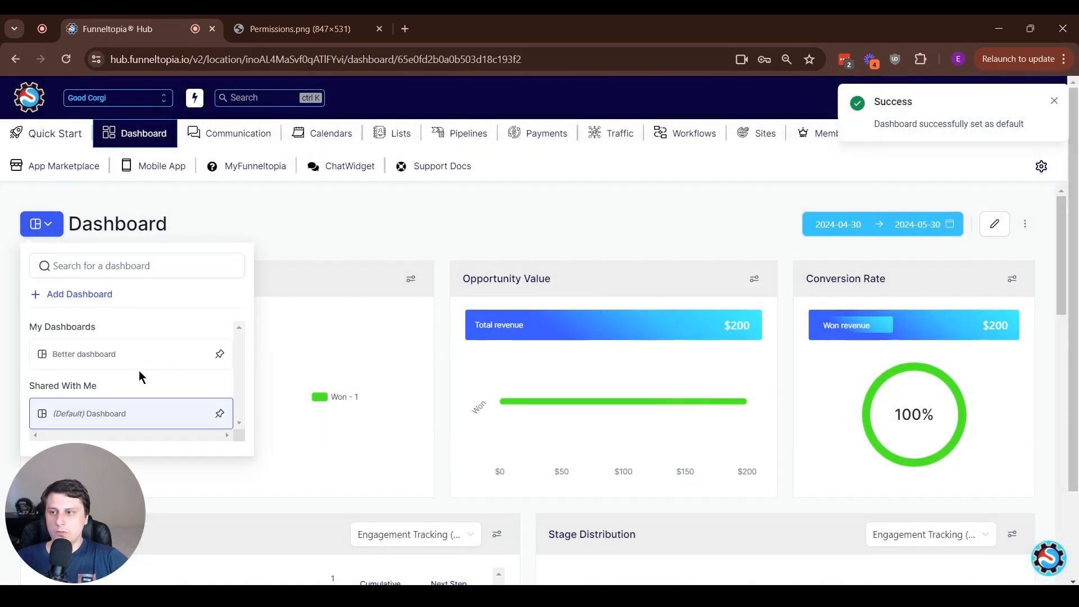
pyautogui.click(119, 352)
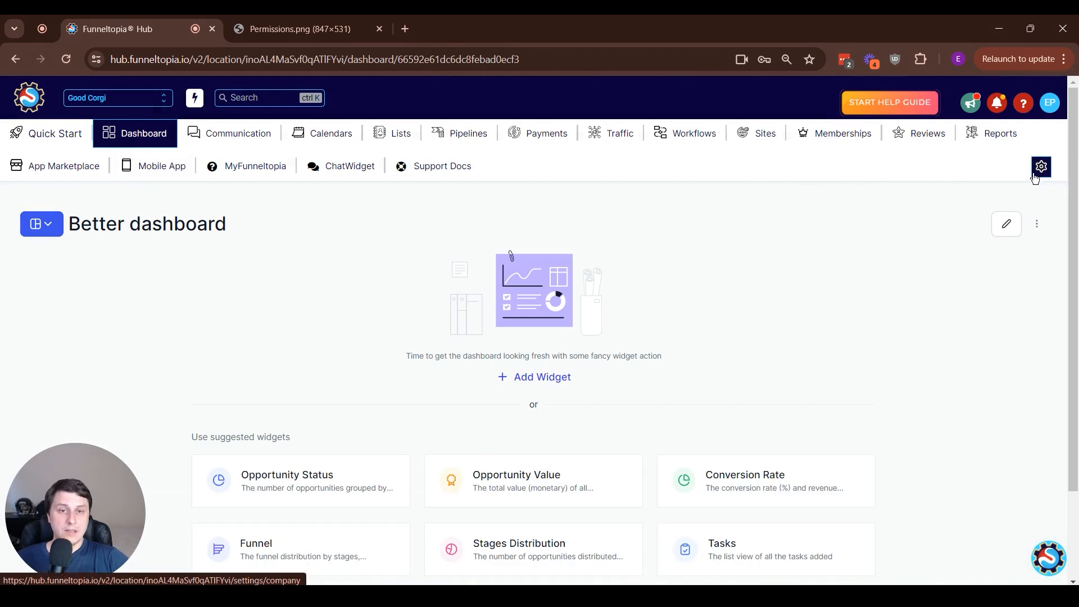
pyautogui.click(1035, 224)
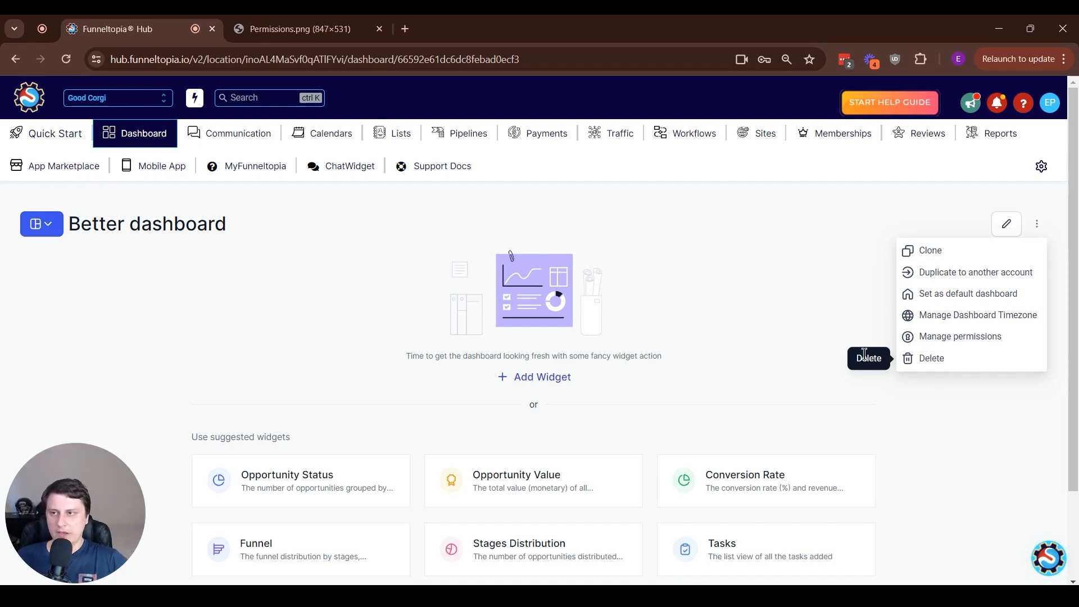
pyautogui.click(775, 379)
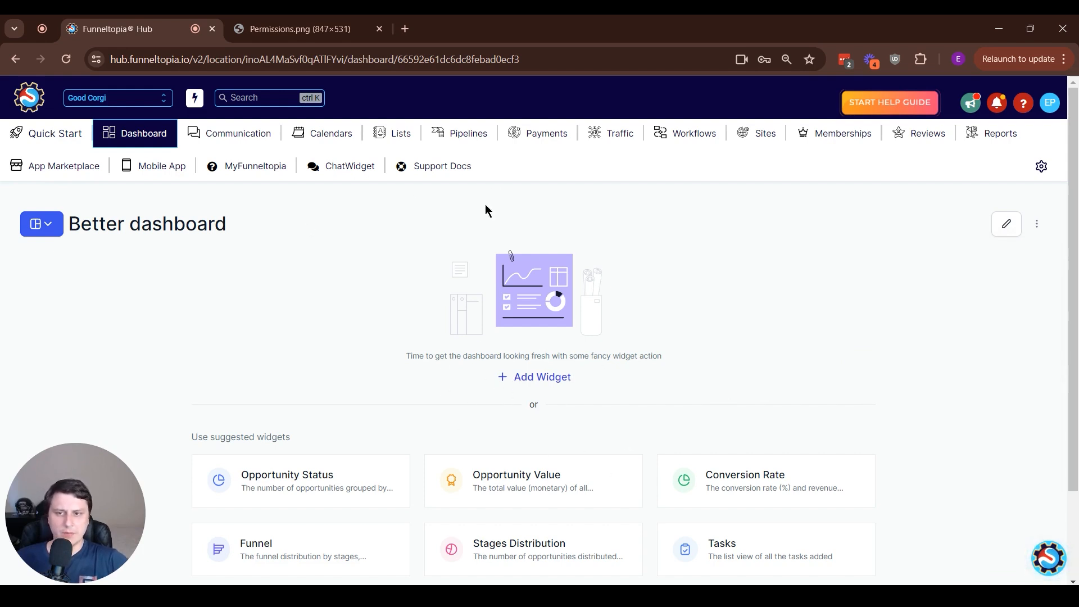
# - Look over the Better dashboard page and open the list of Funneltopia support options
pyautogui.scroll(-2, 487, 191)
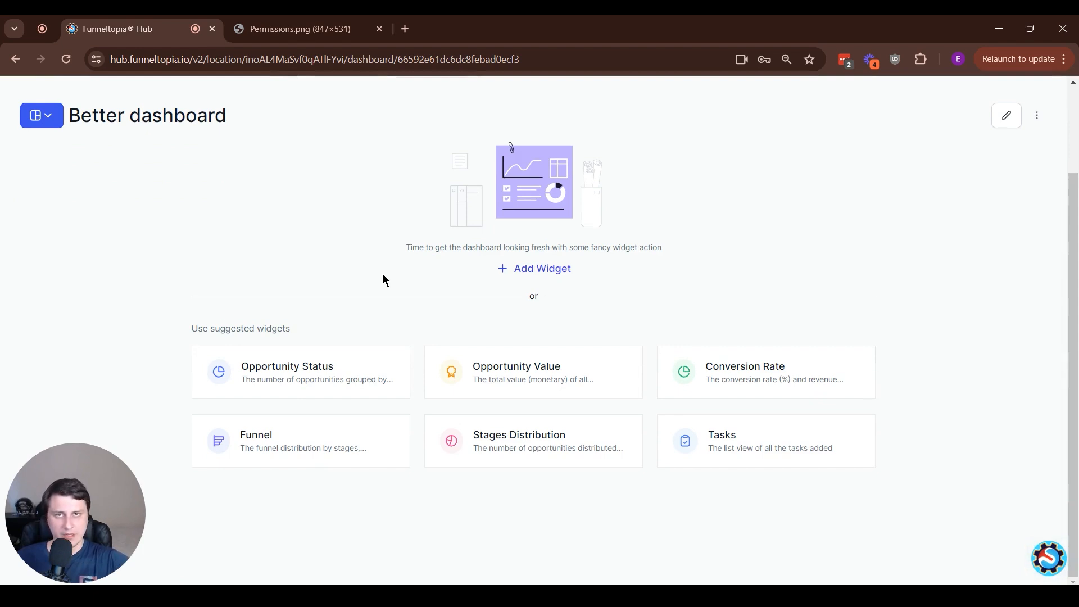
pyautogui.scroll(2, 464, 266)
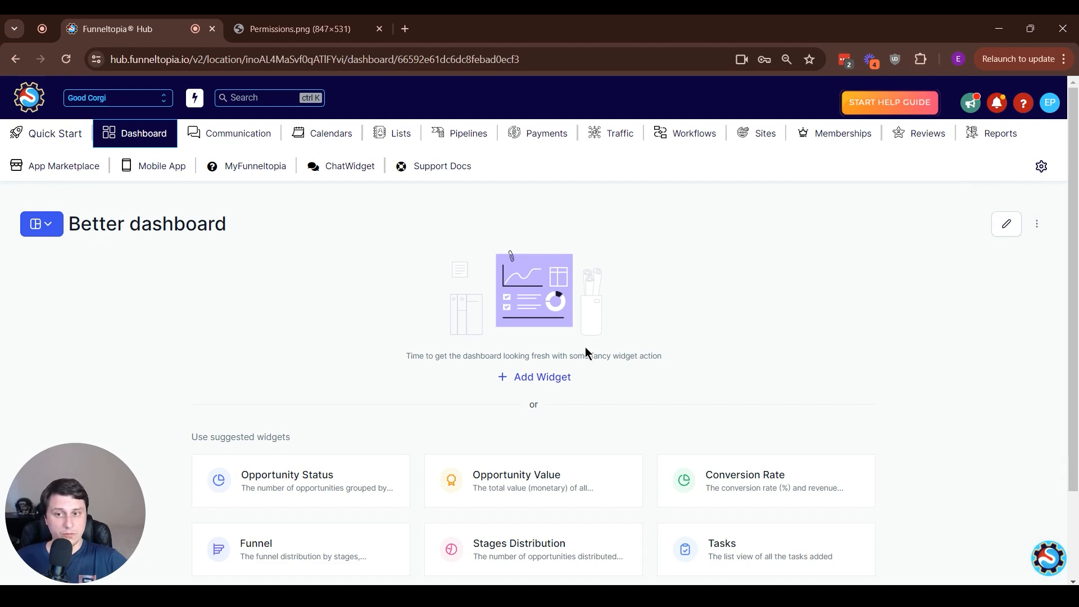
pyautogui.click(1048, 558)
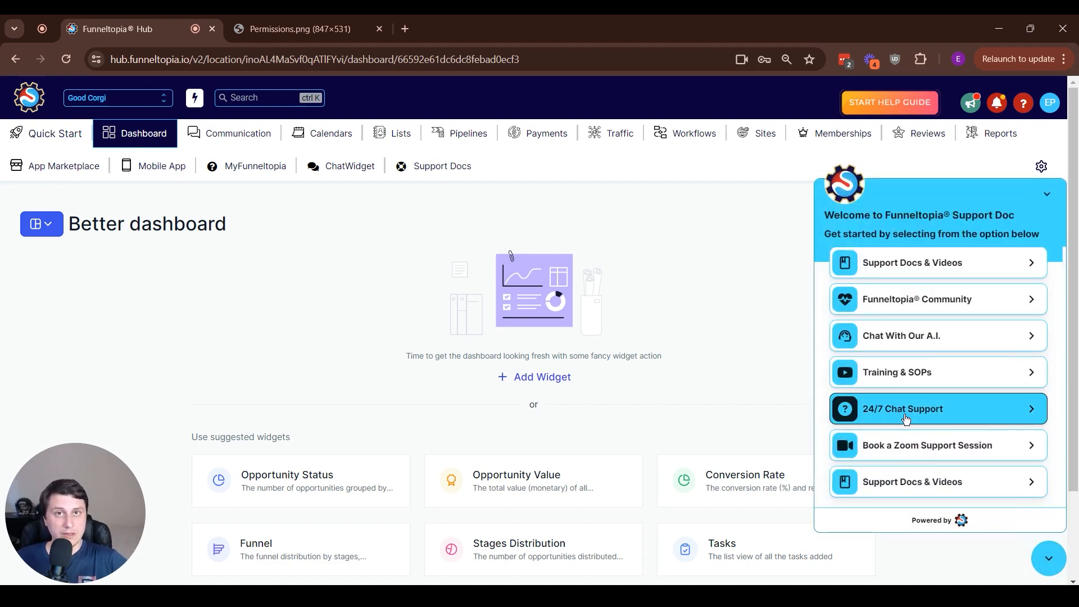